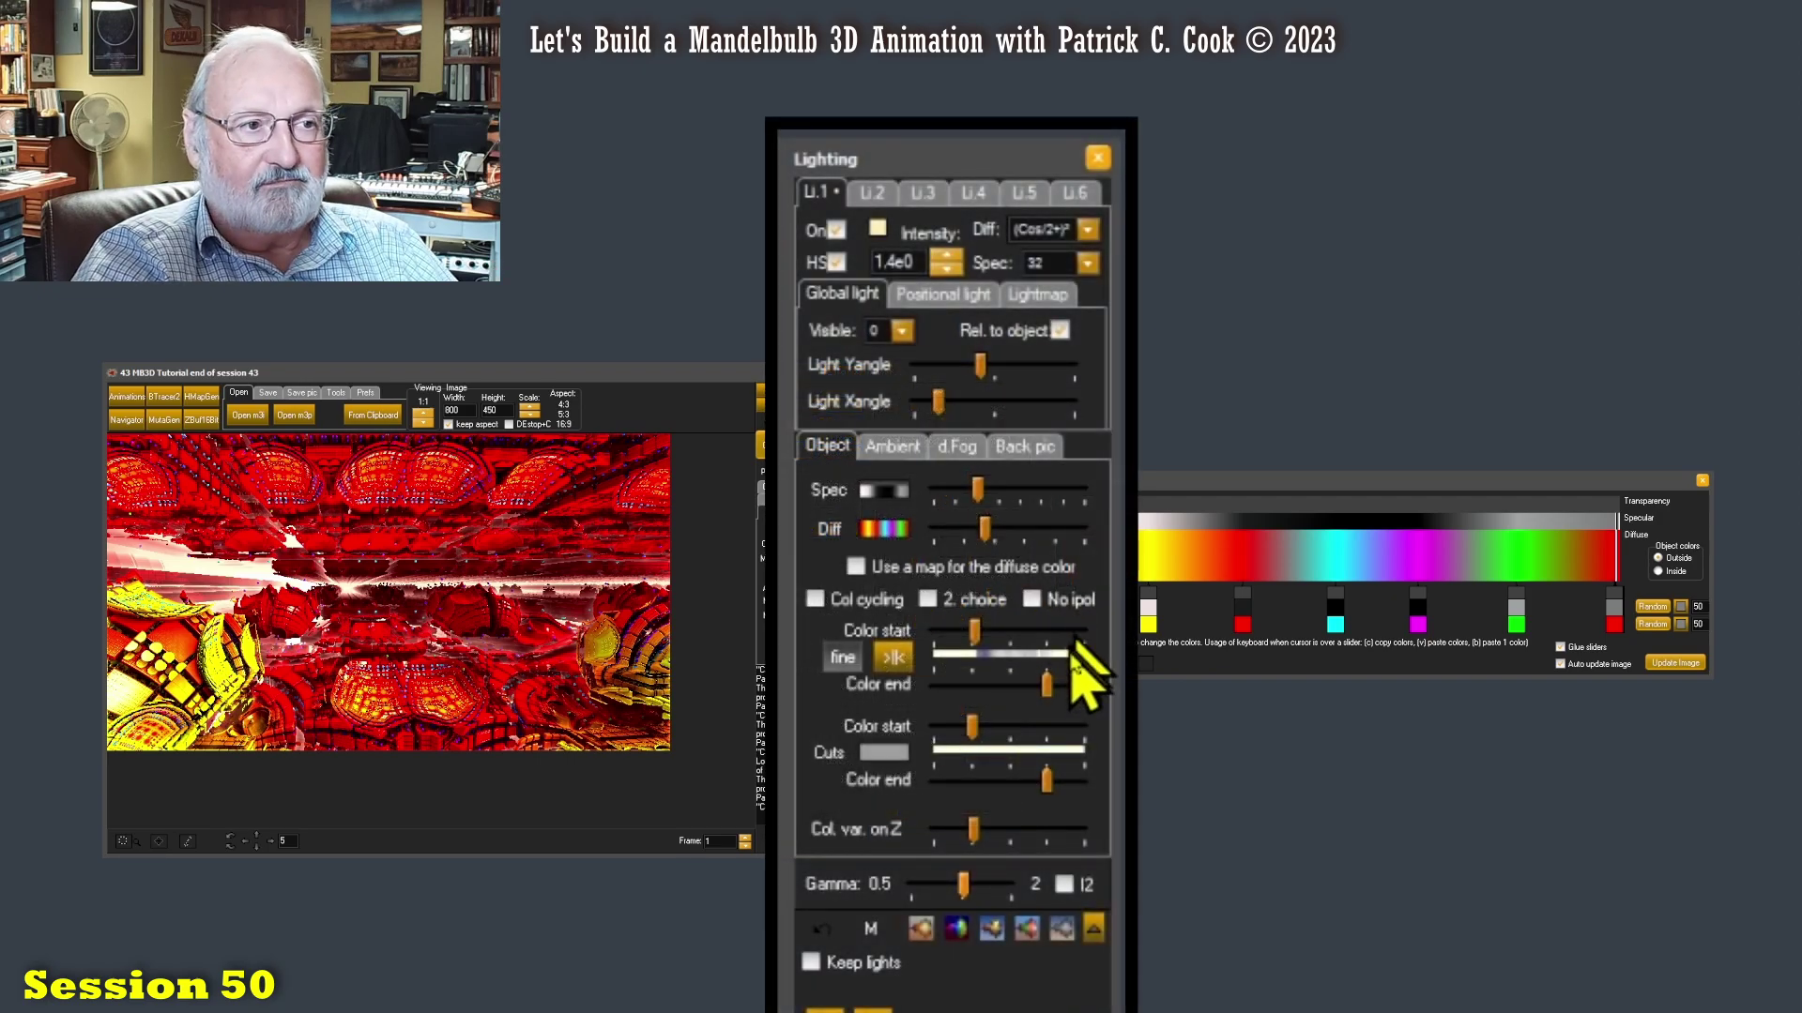
Try the gradient as solid colour blocks, then restore smooth blending between gradient colours.
click(1067, 602)
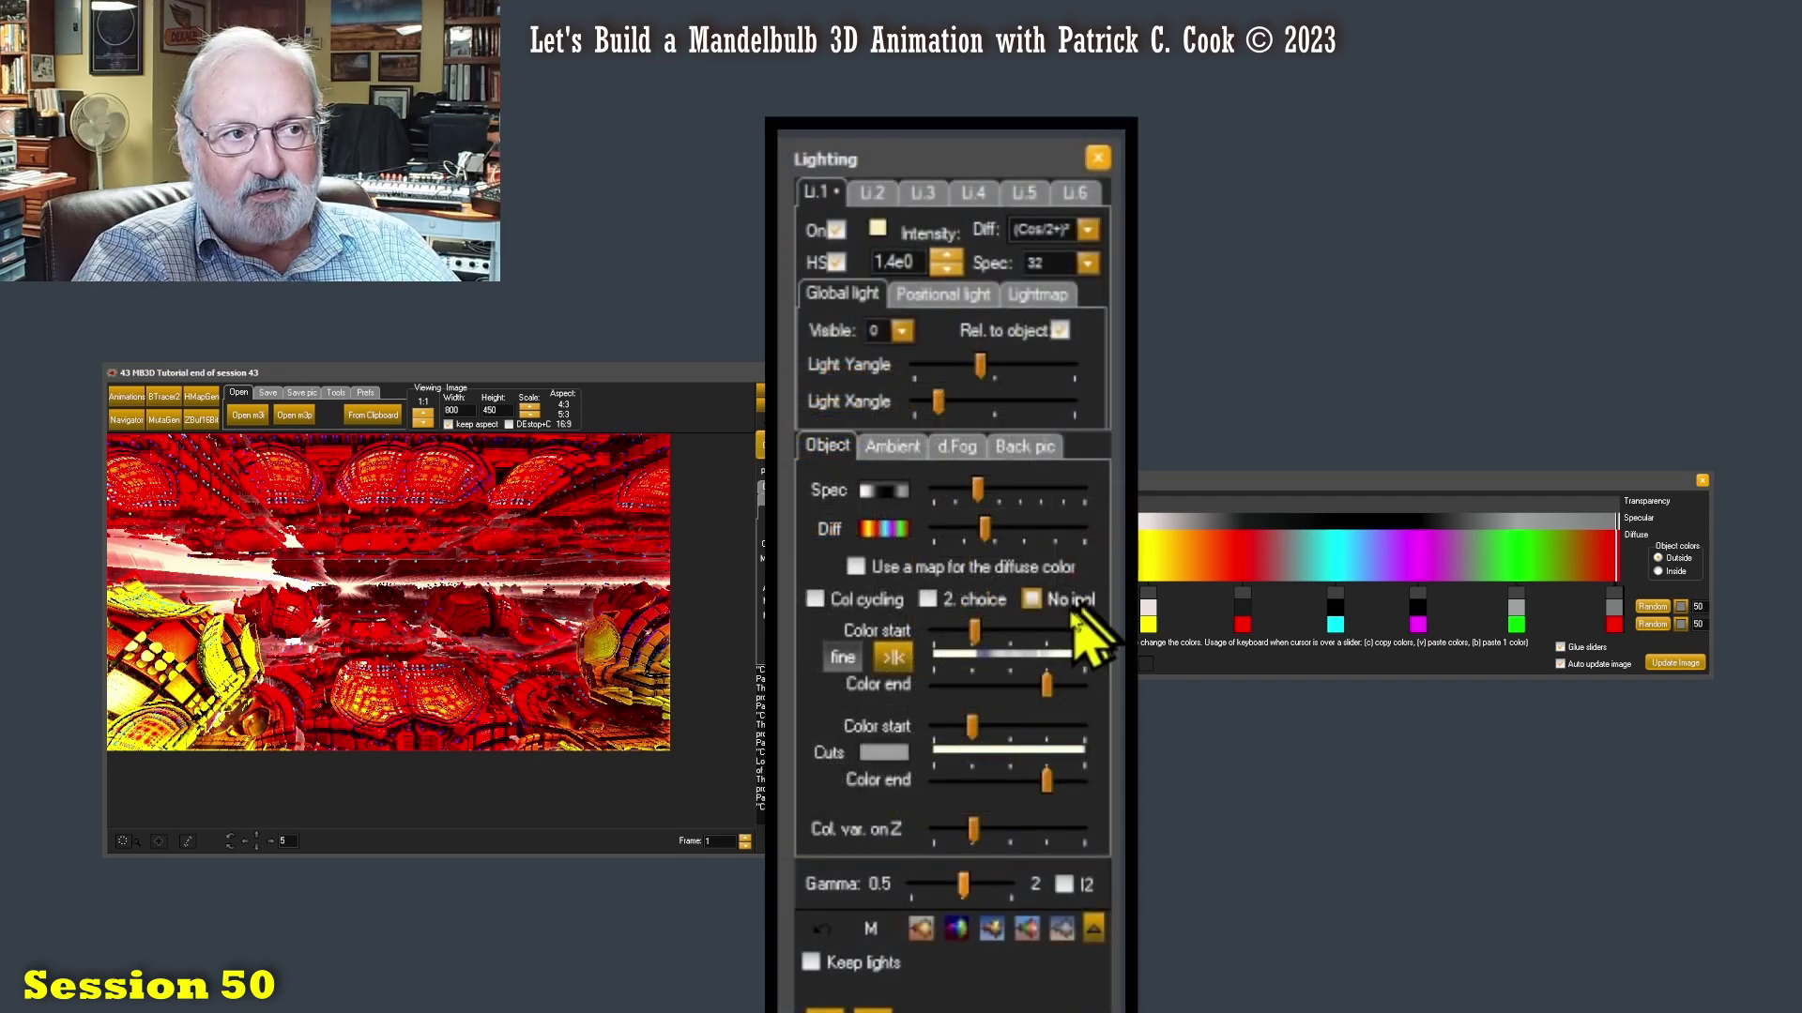
click(1061, 606)
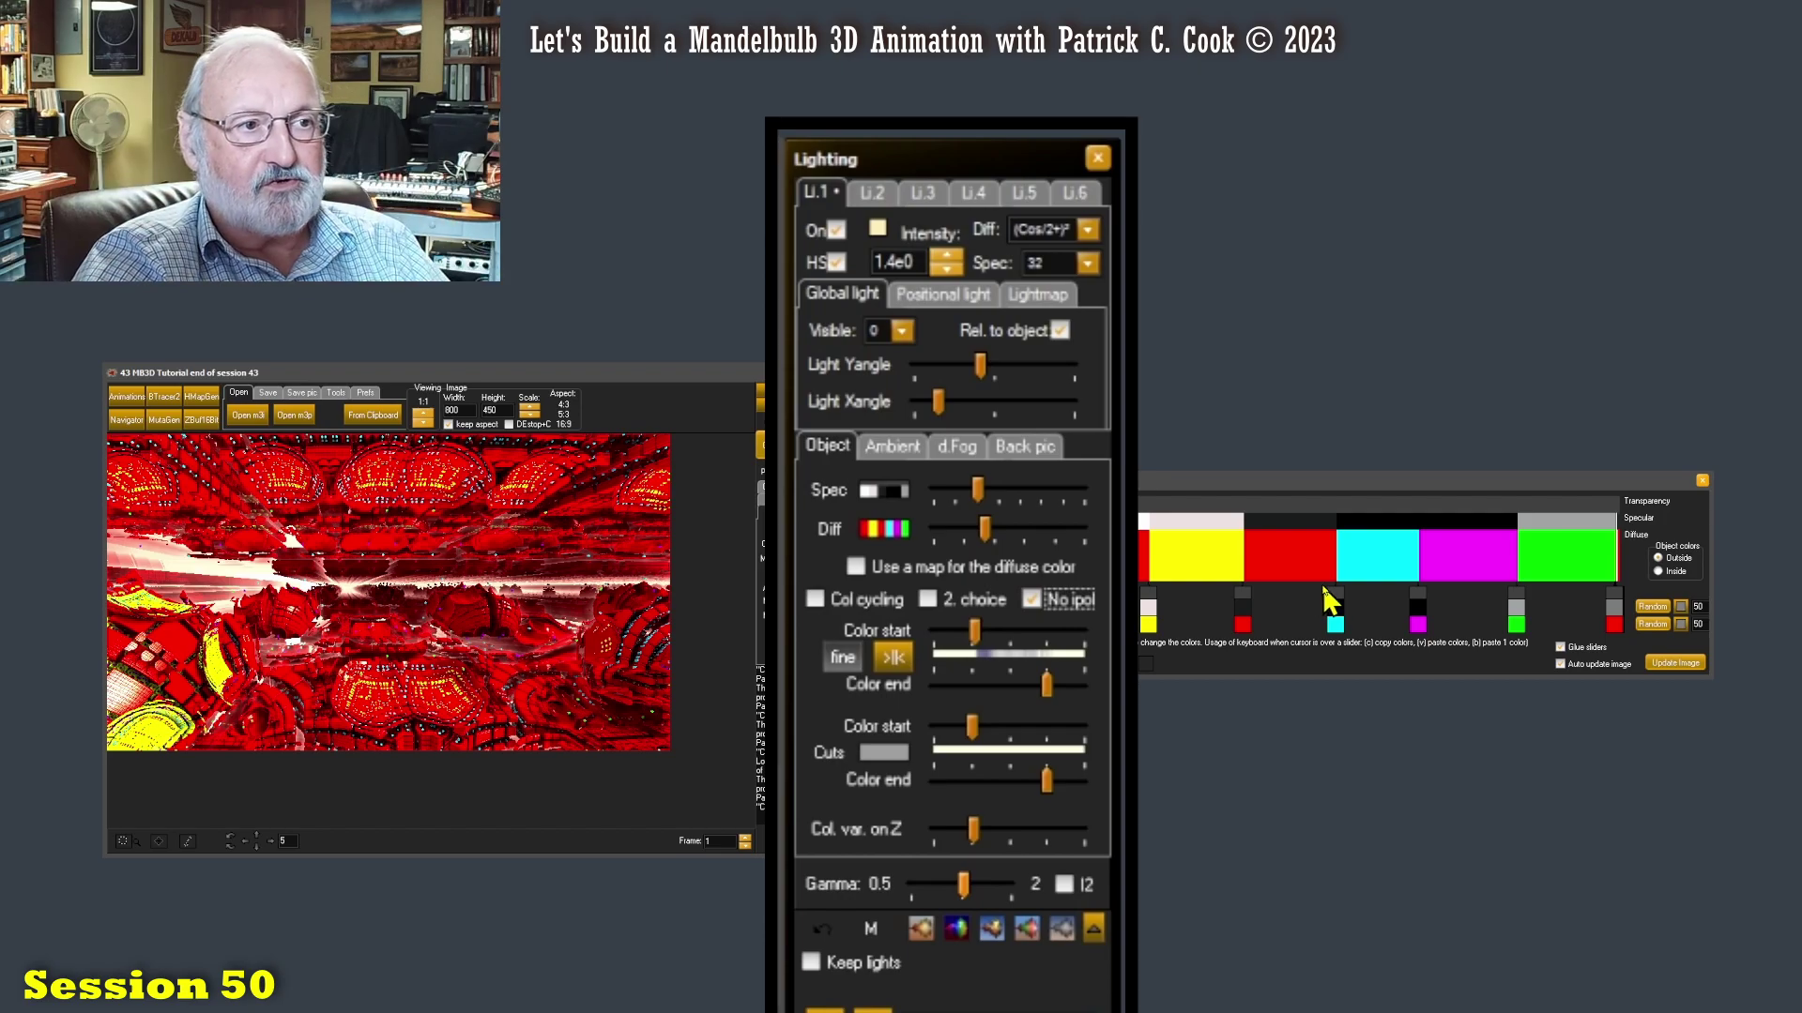
click(1055, 601)
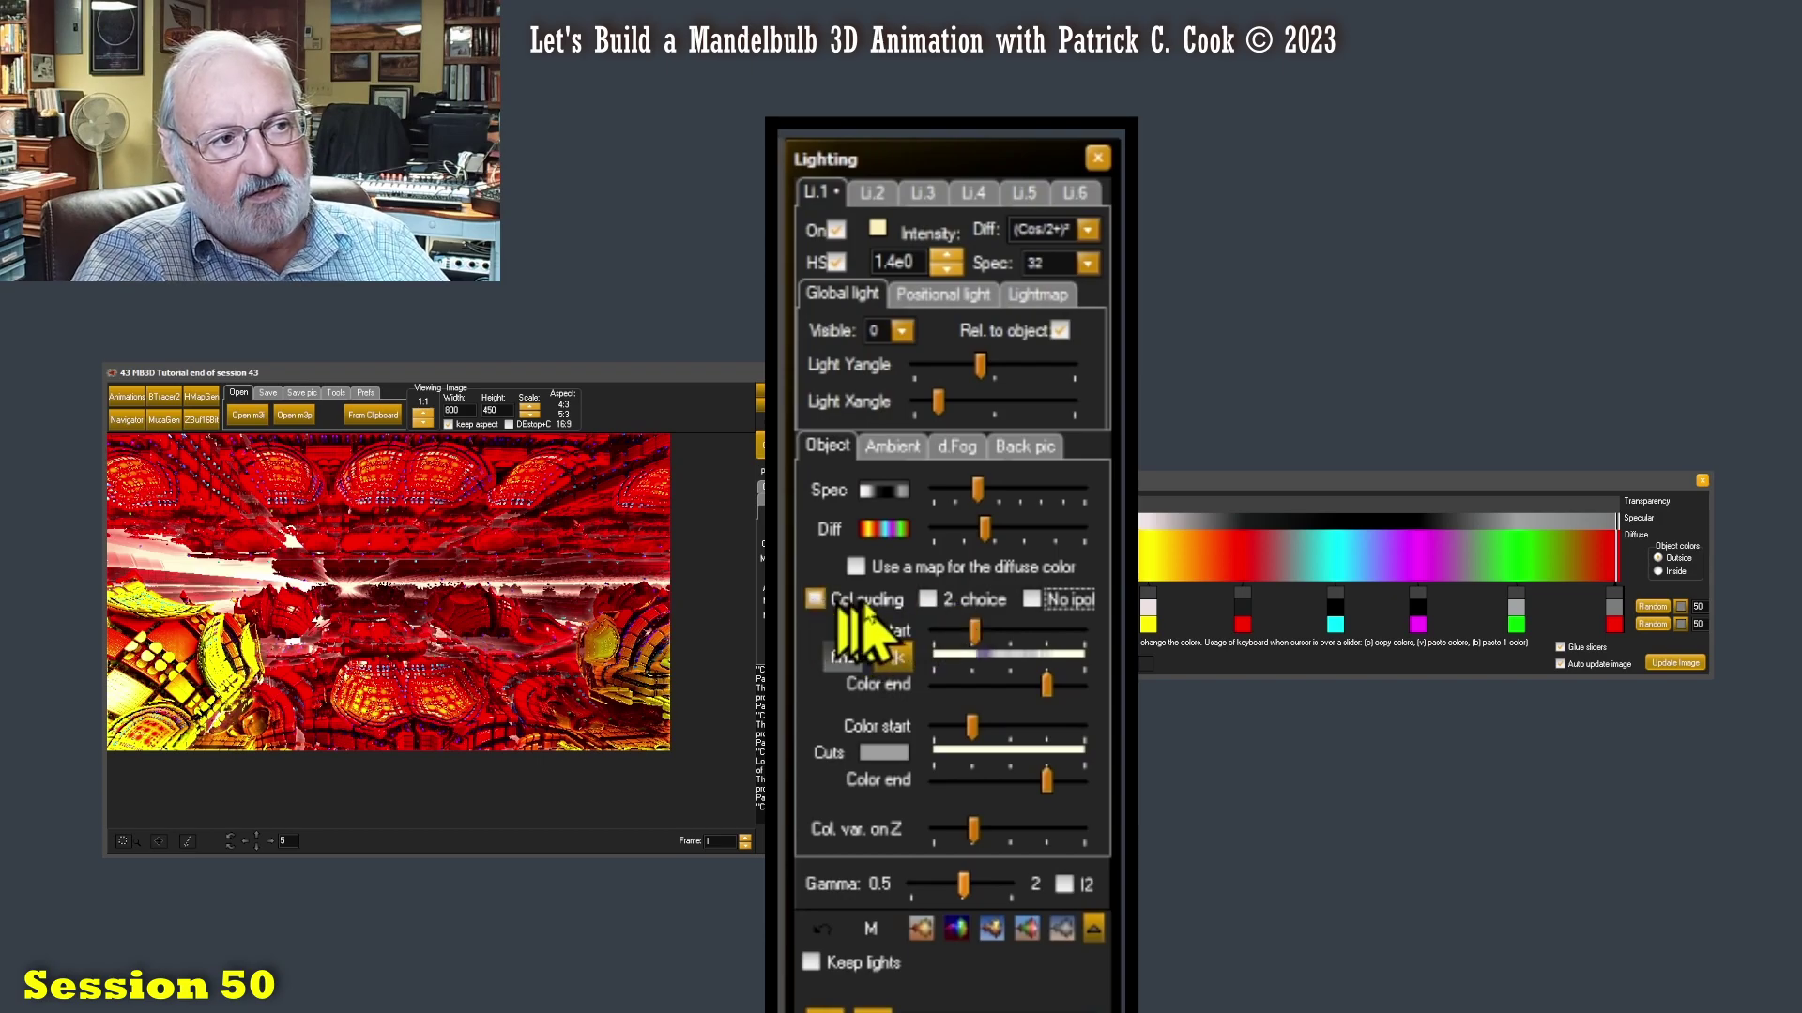
Enable Col cycling in the Object tab, comparing with it off, and leave it on.
click(815, 599)
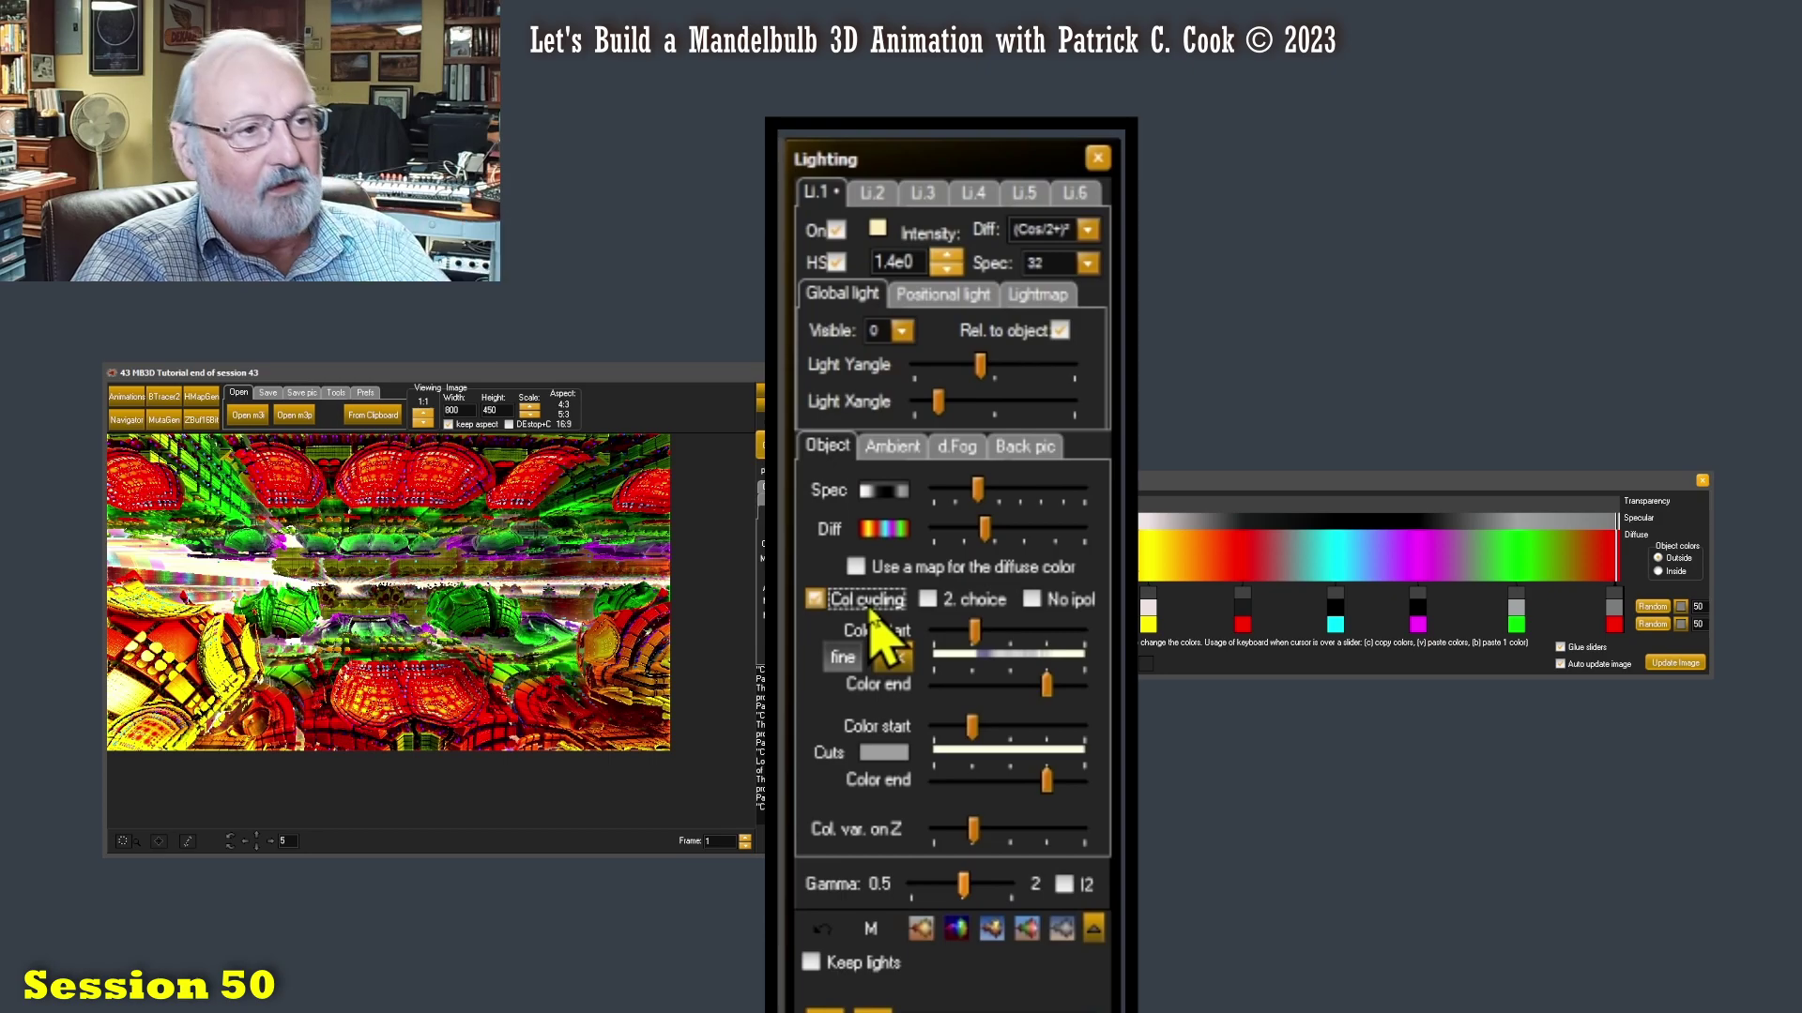
click(814, 601)
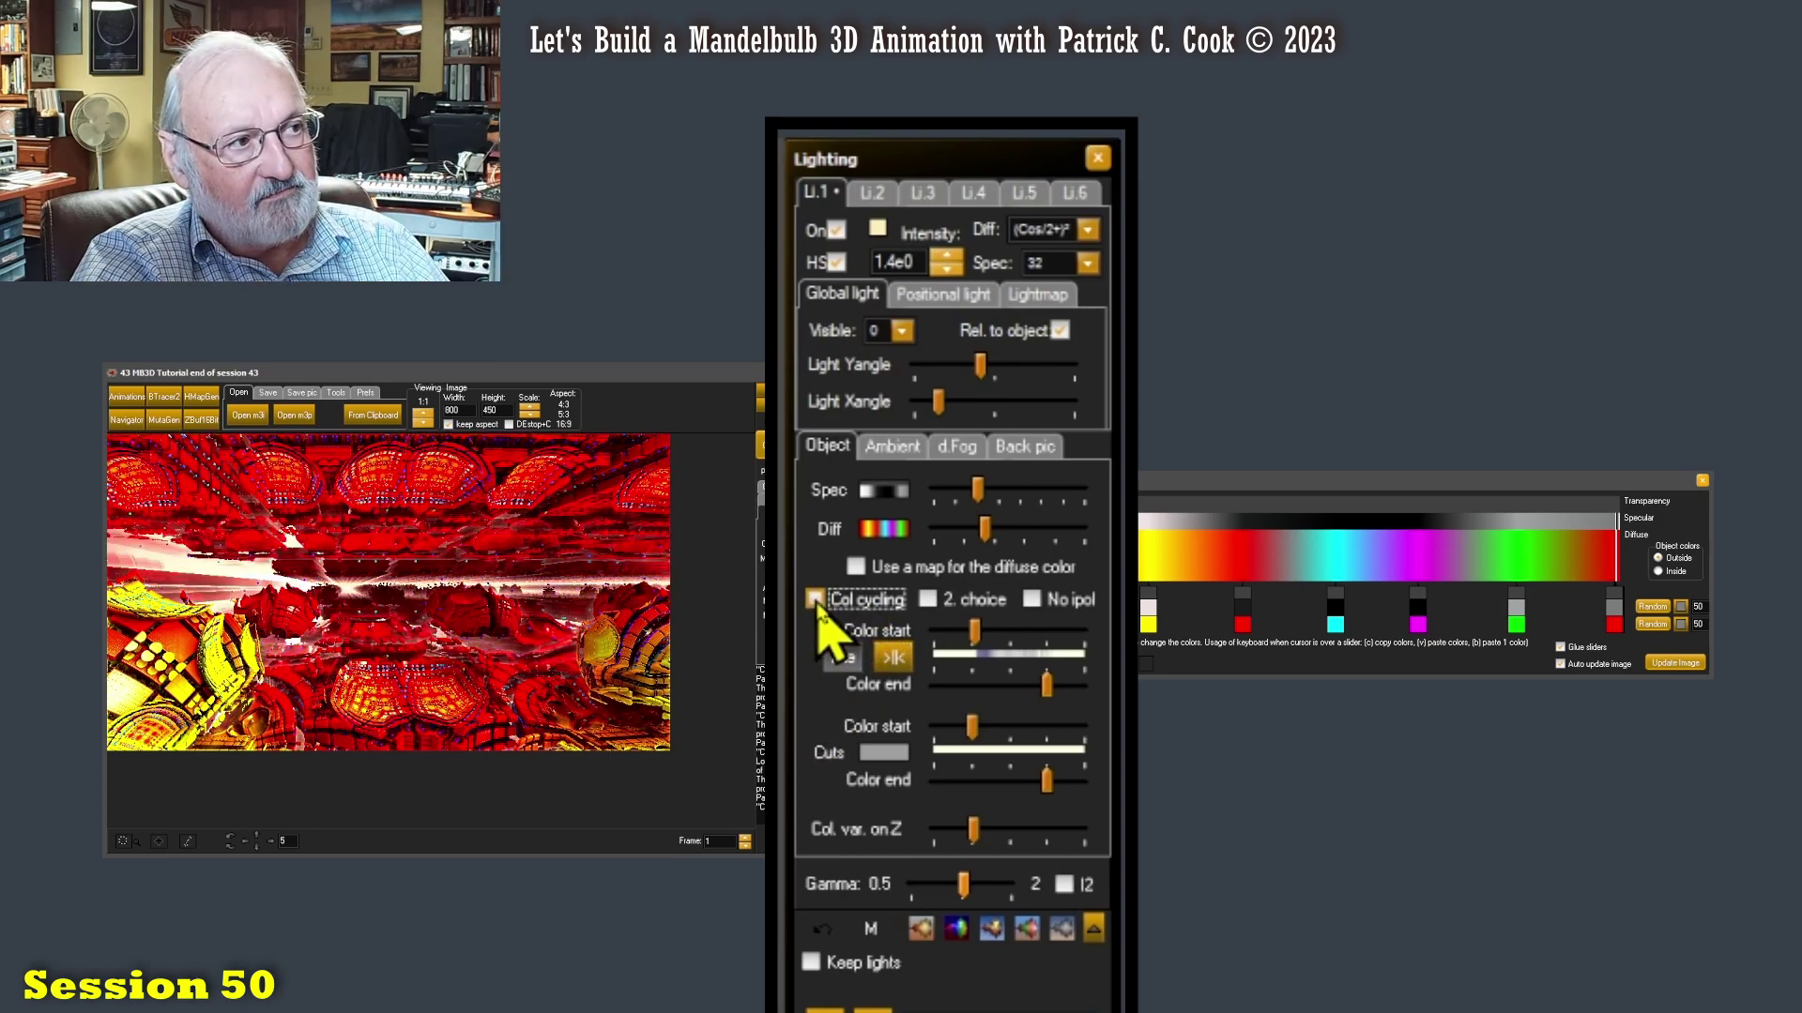
click(815, 601)
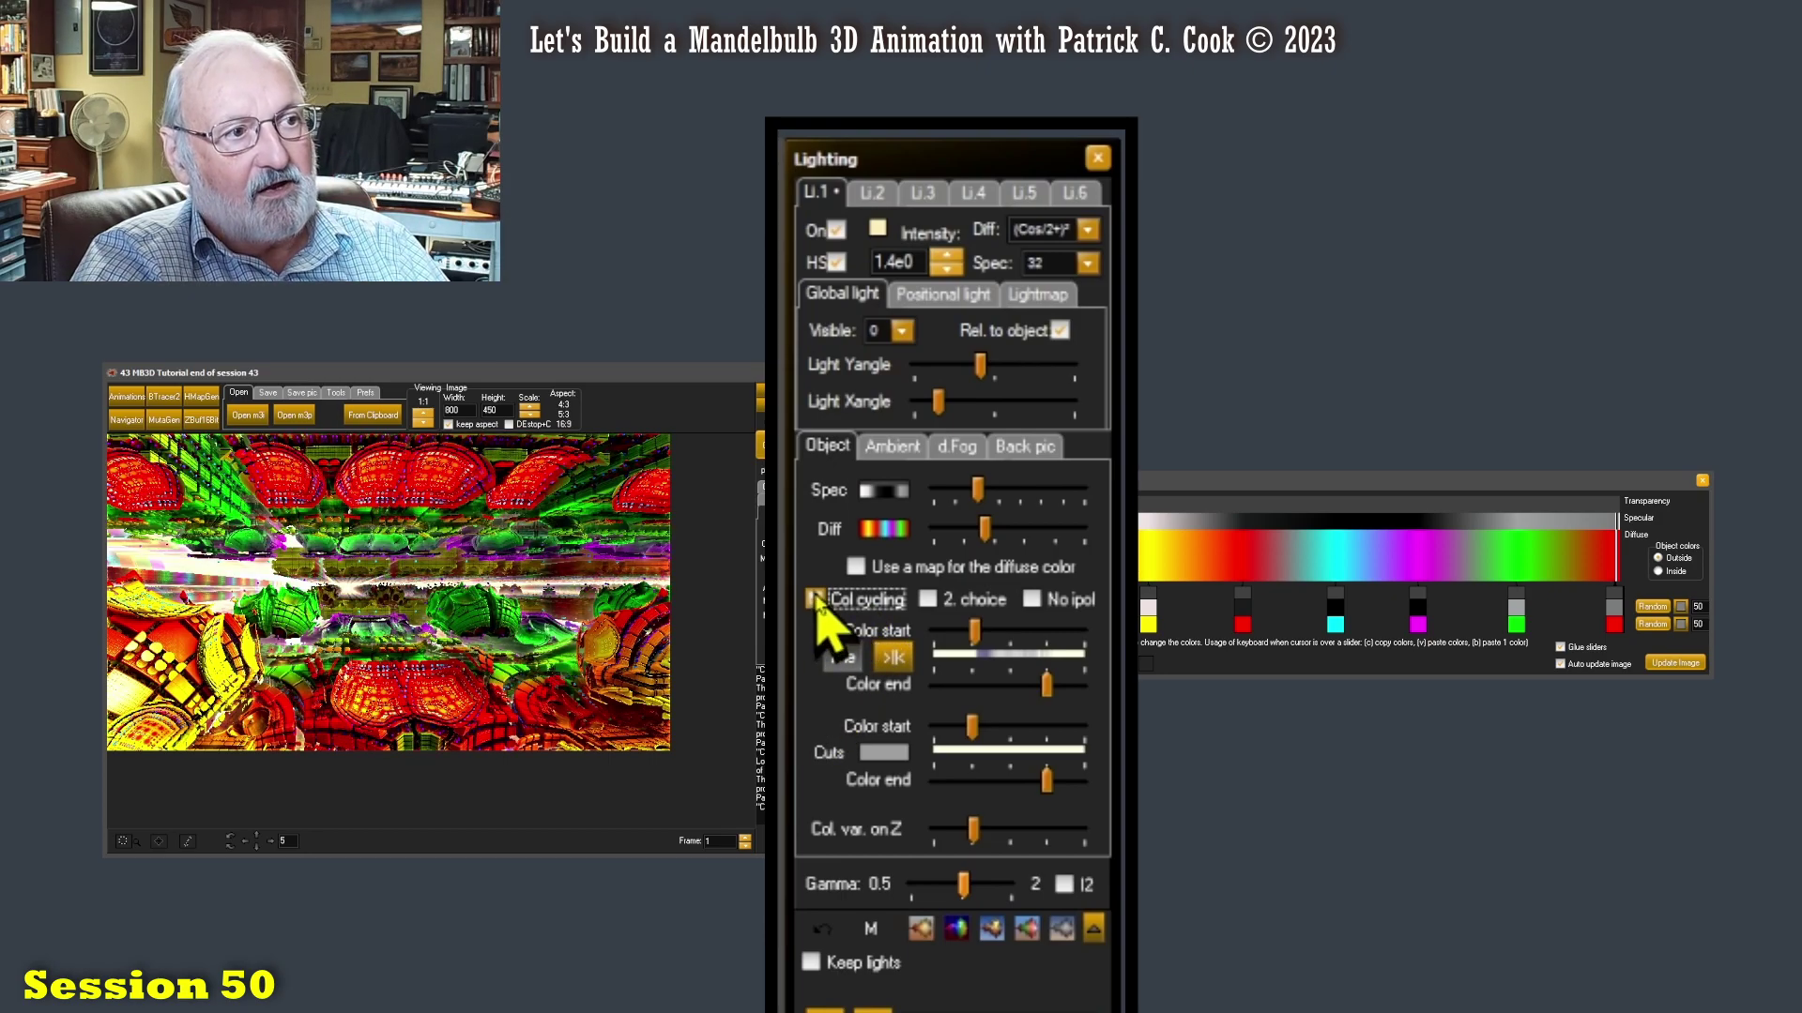
click(815, 601)
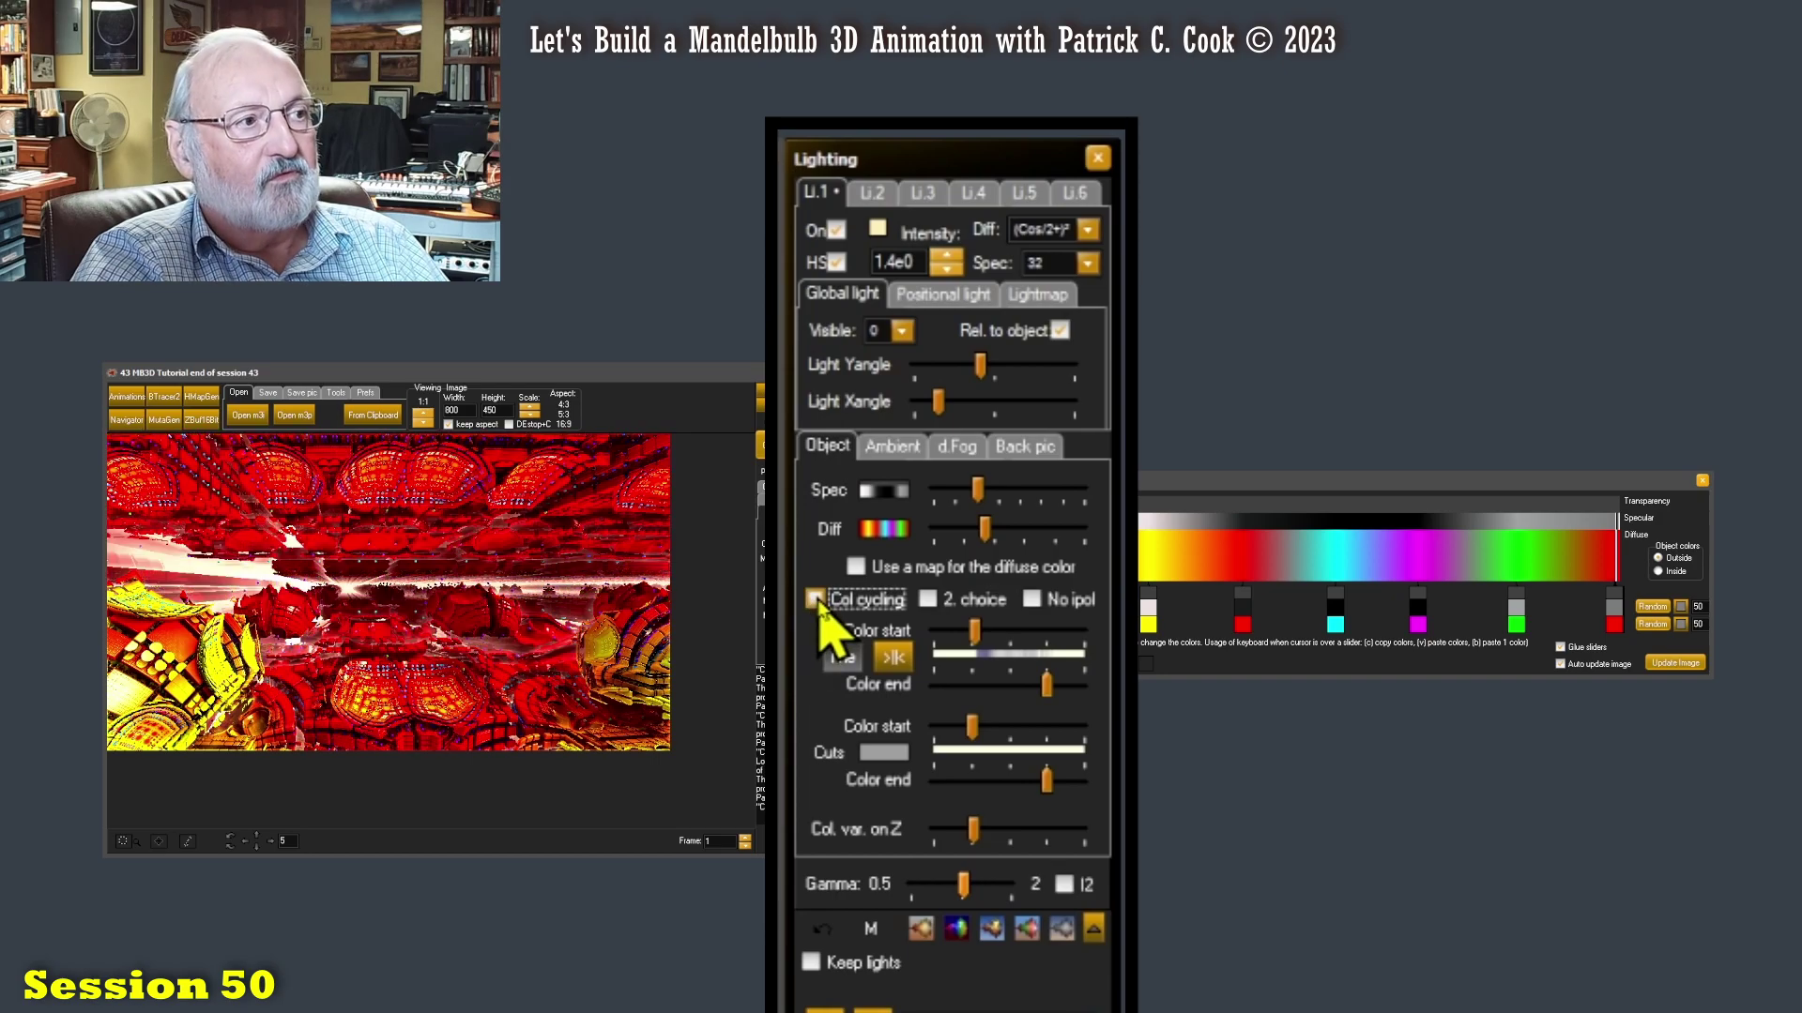
click(815, 600)
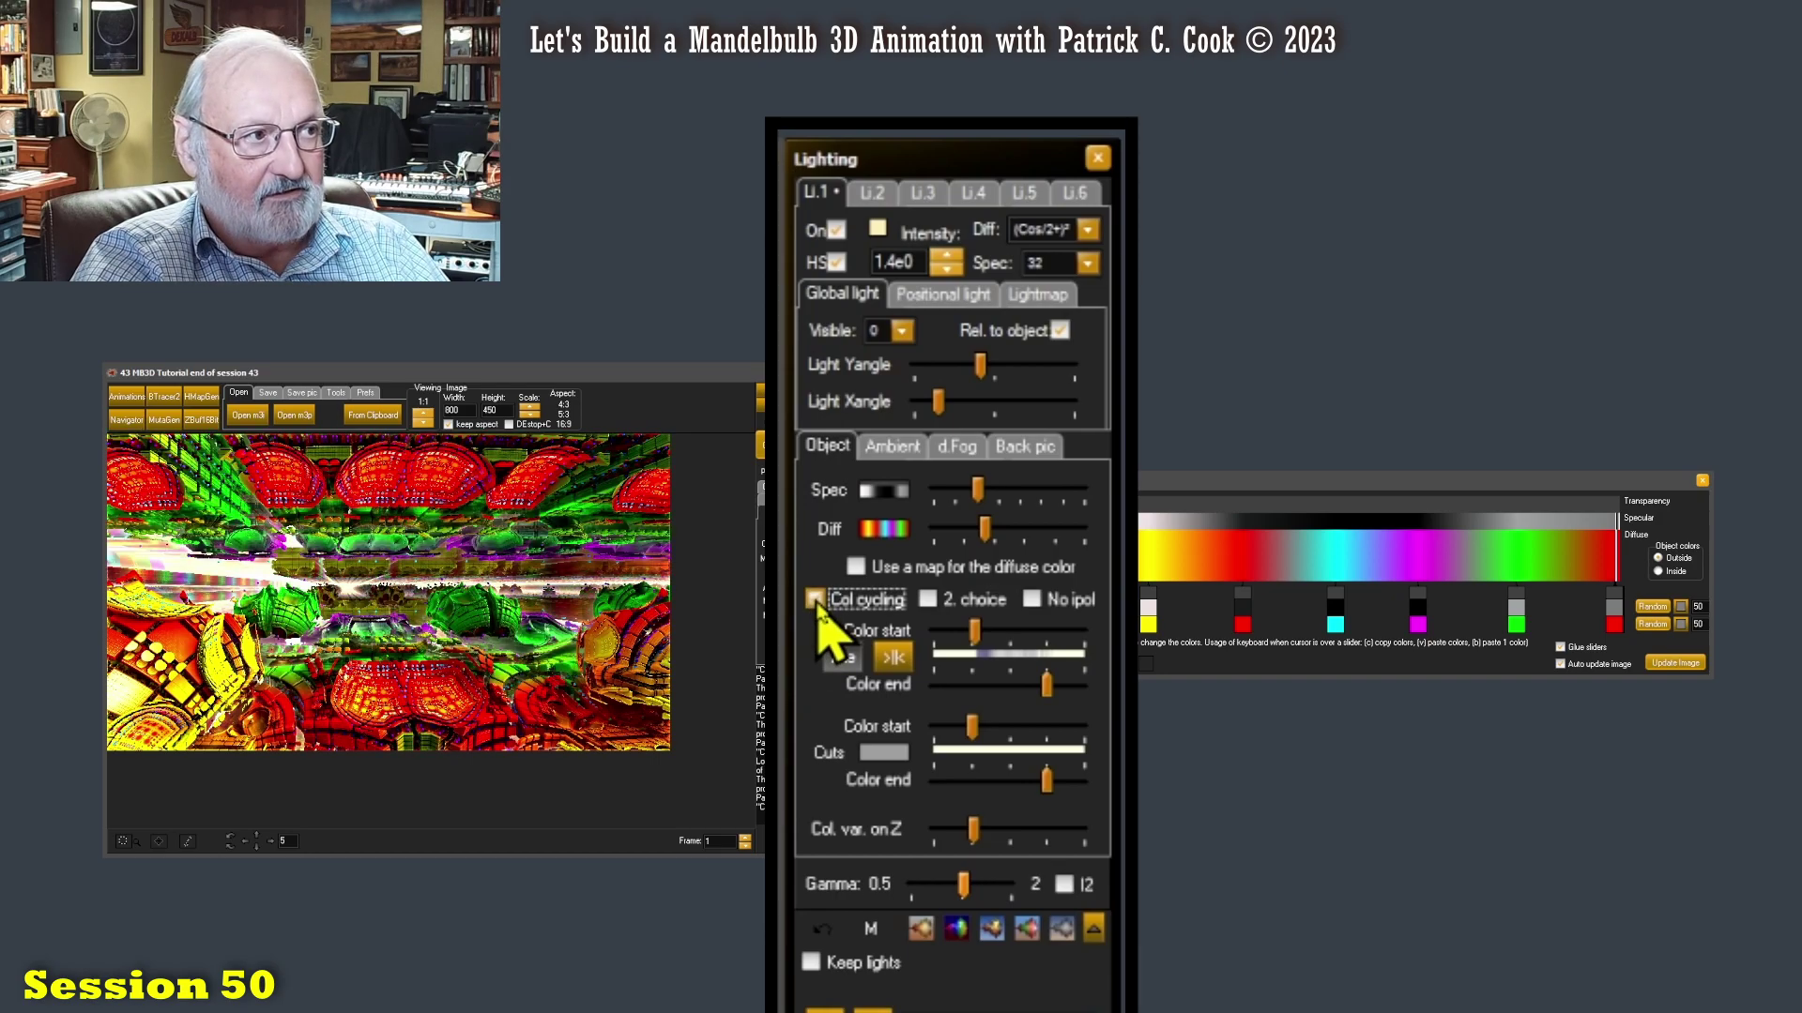
click(814, 600)
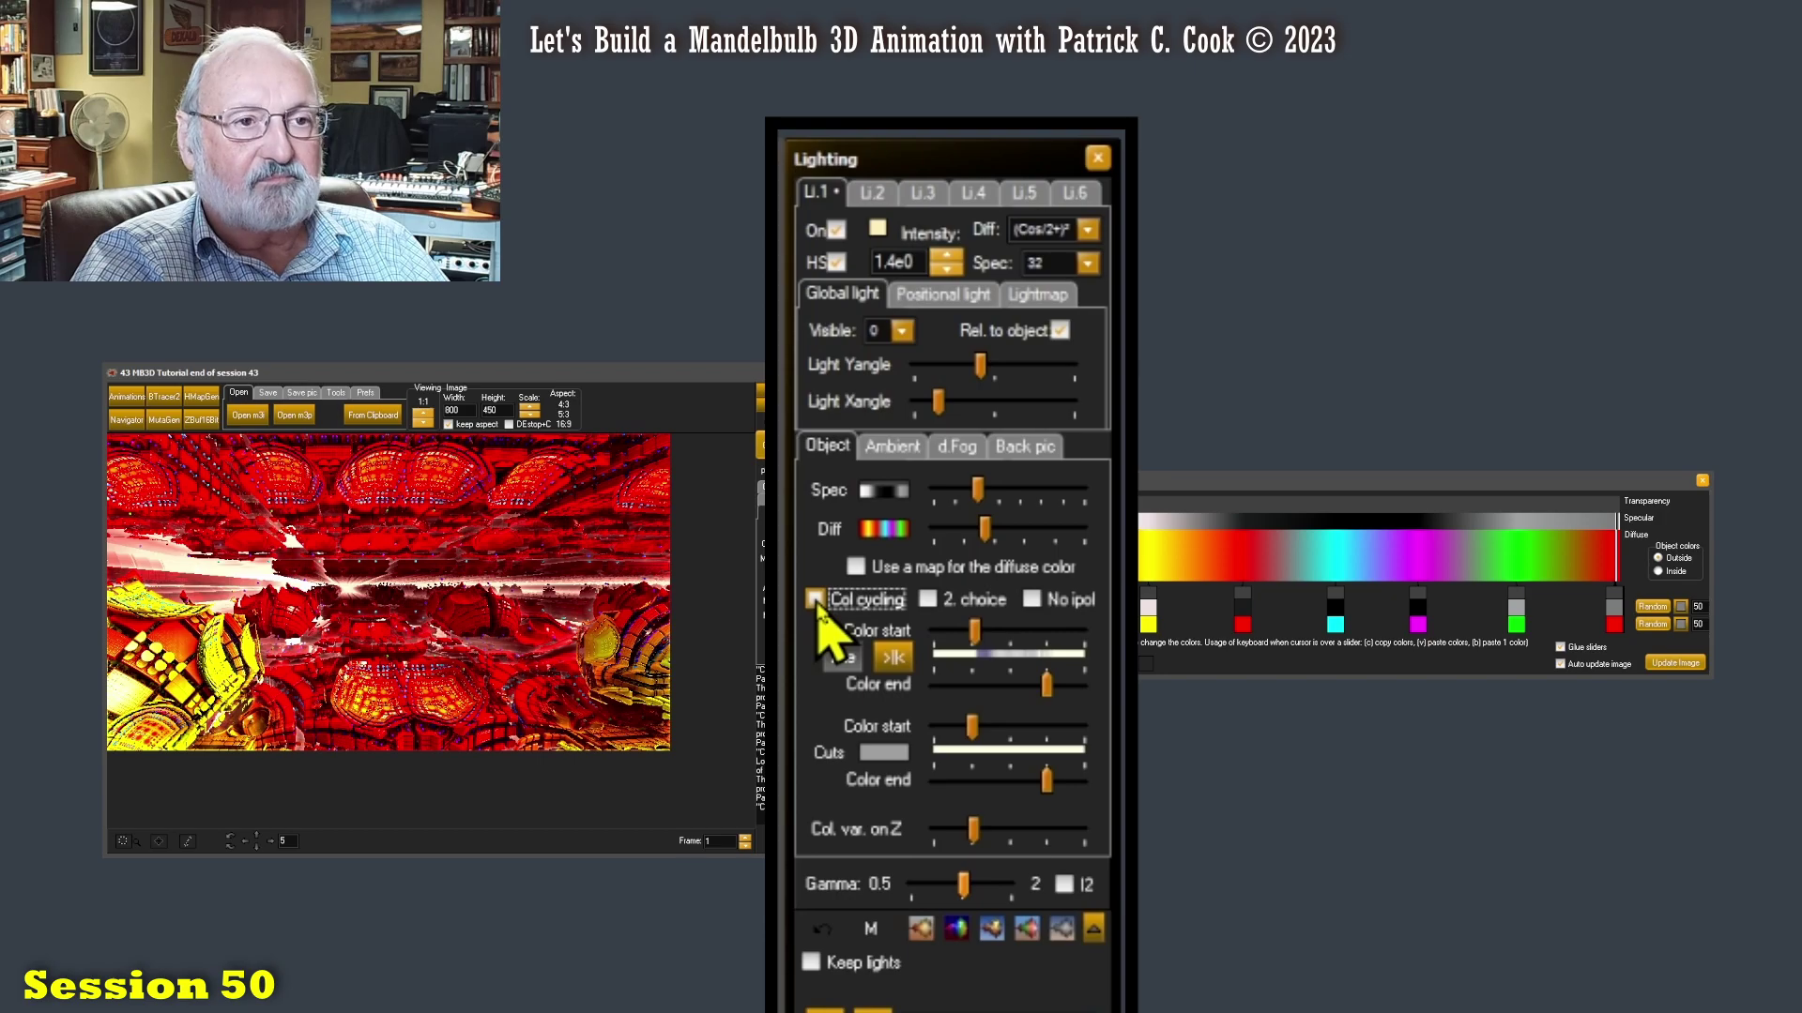
click(815, 601)
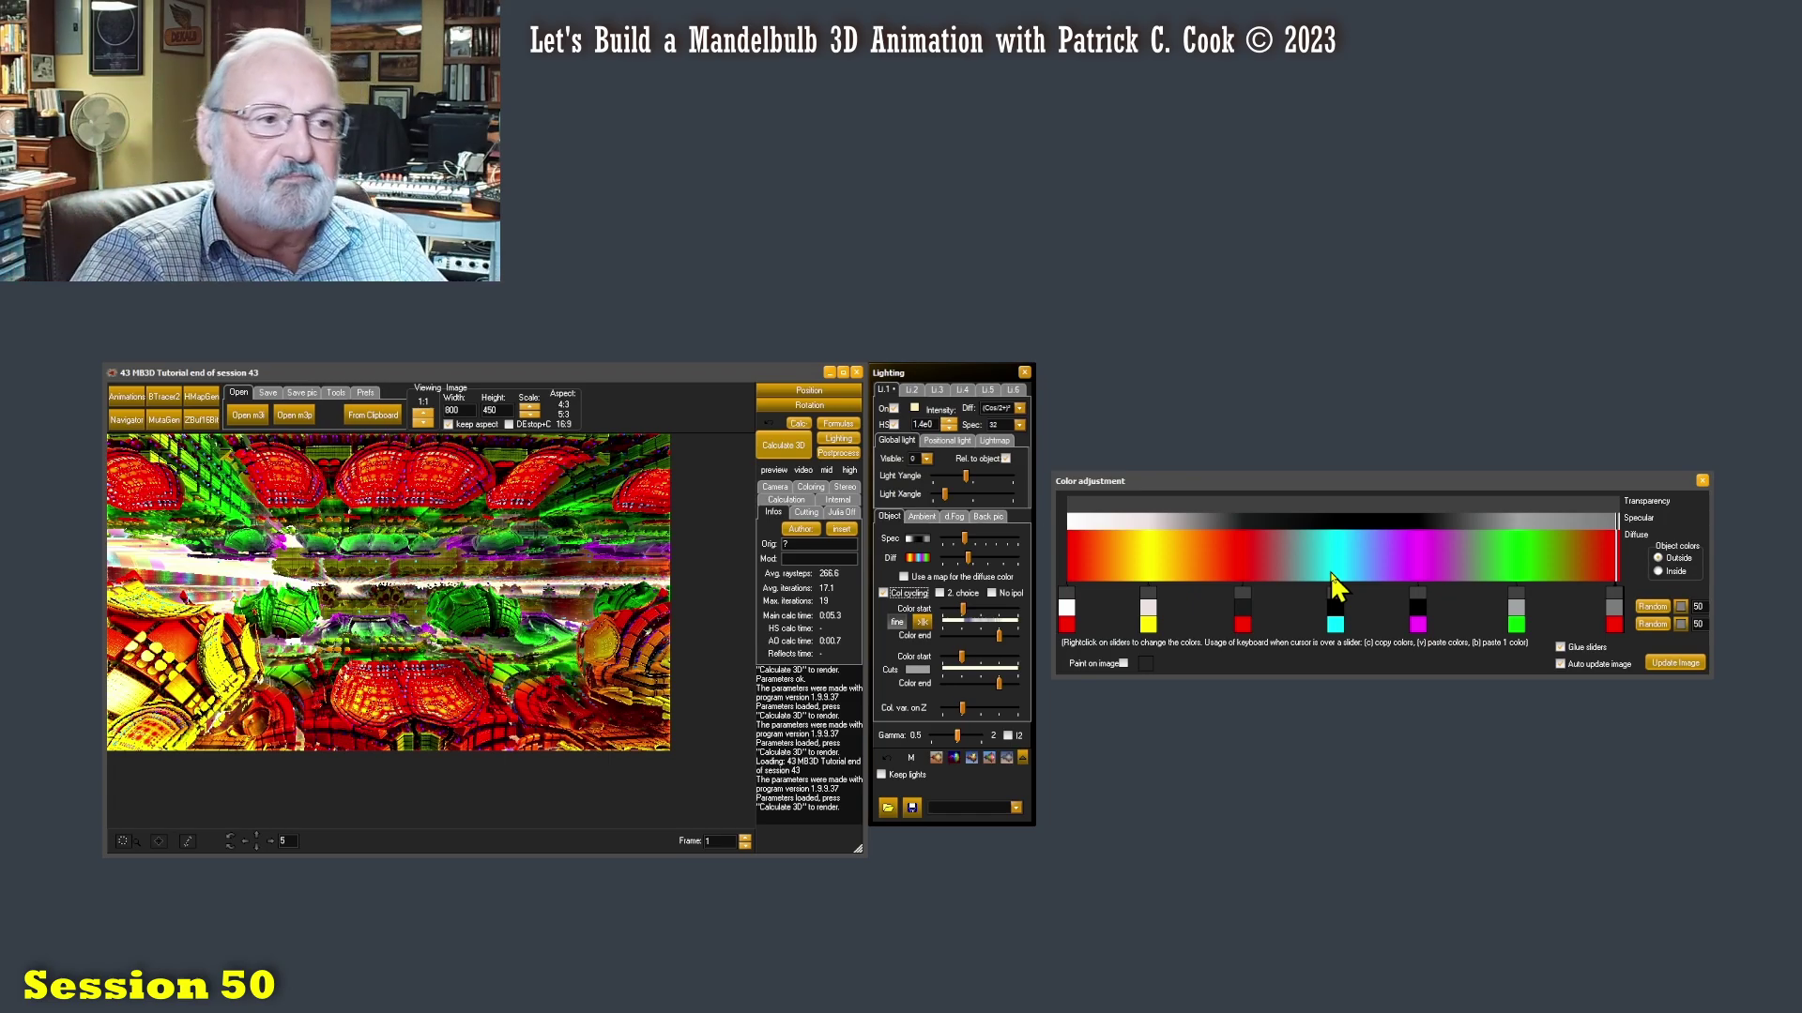
click(883, 593)
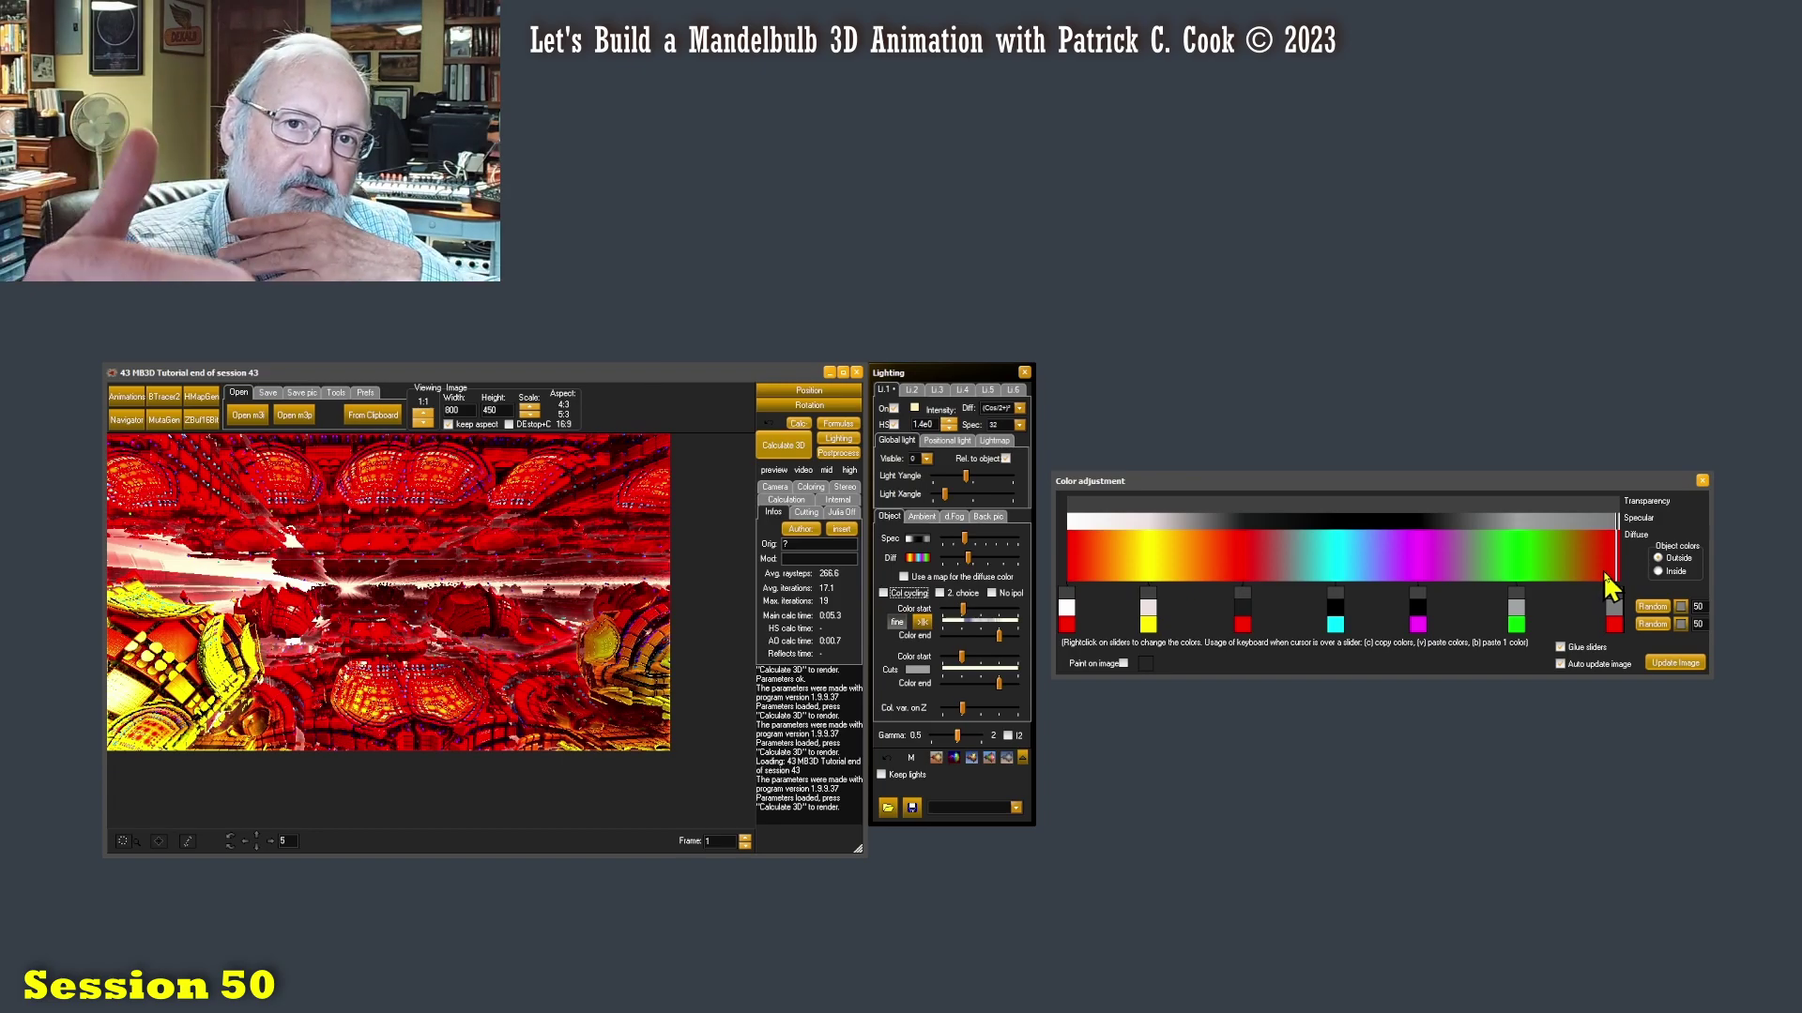
click(882, 593)
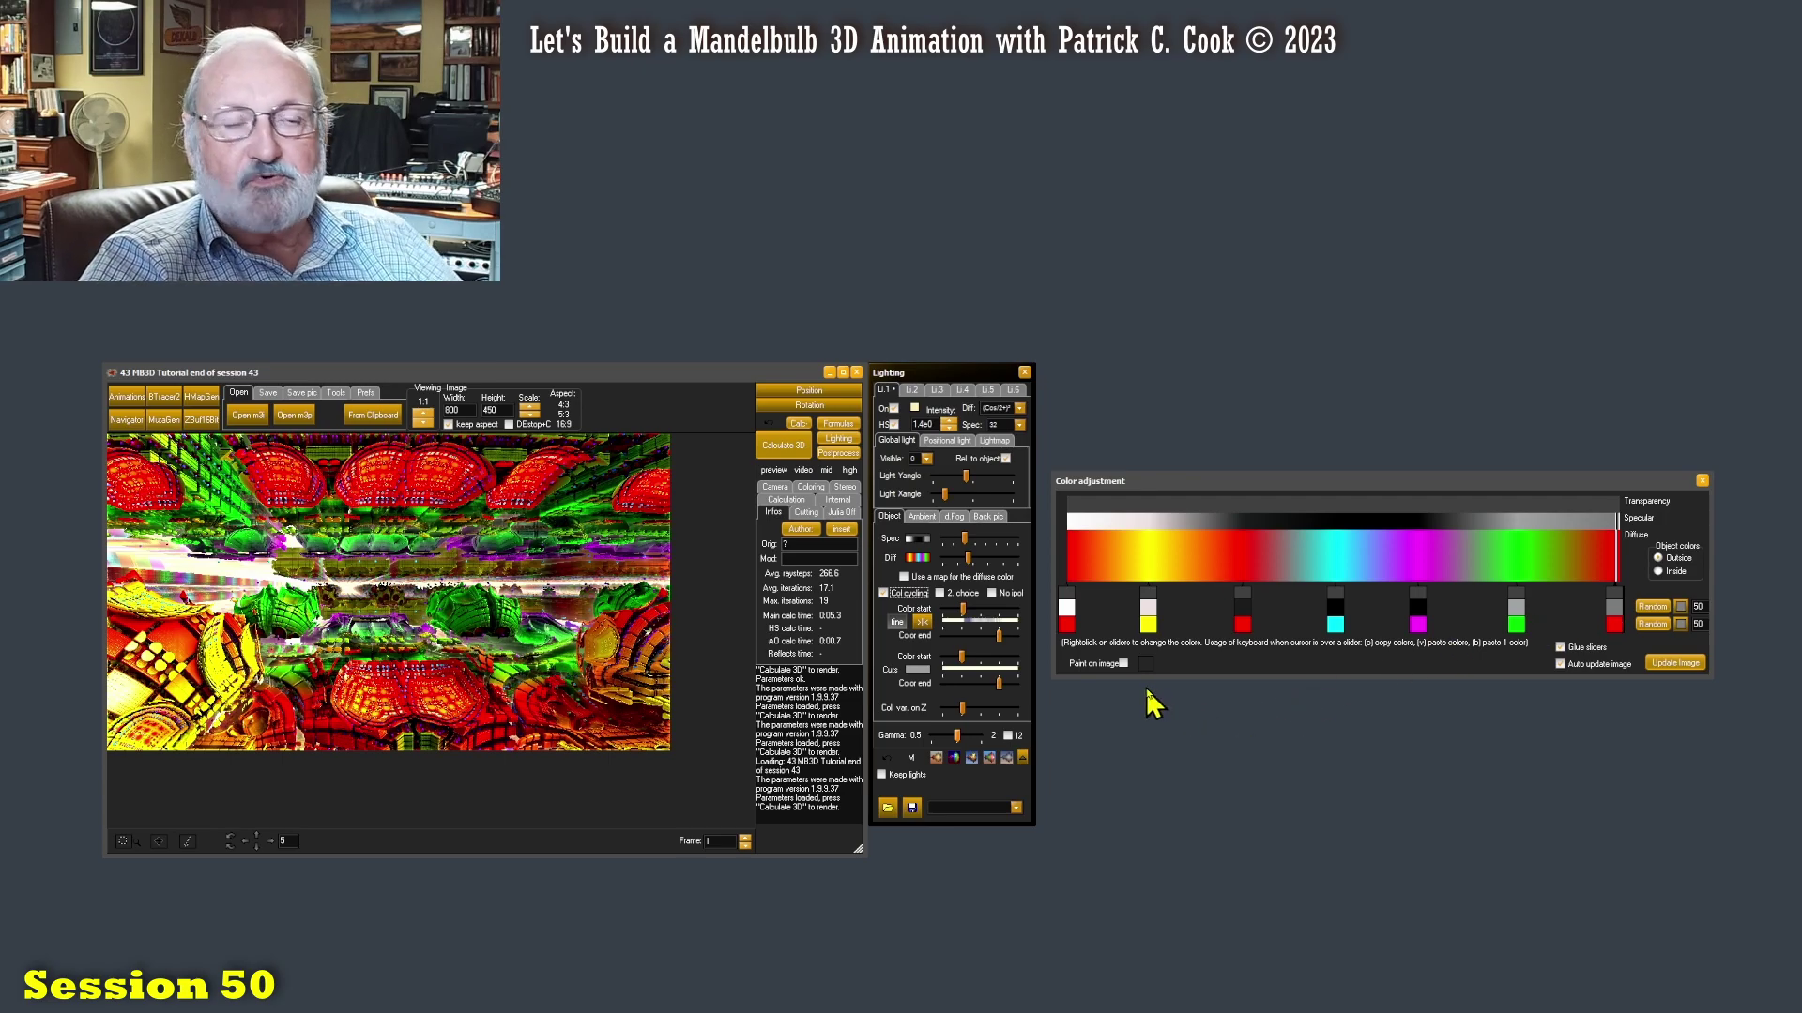
Check 2. choice and fine-tune its Color start and Color end sliders for red-and-cyan colouring.
click(940, 594)
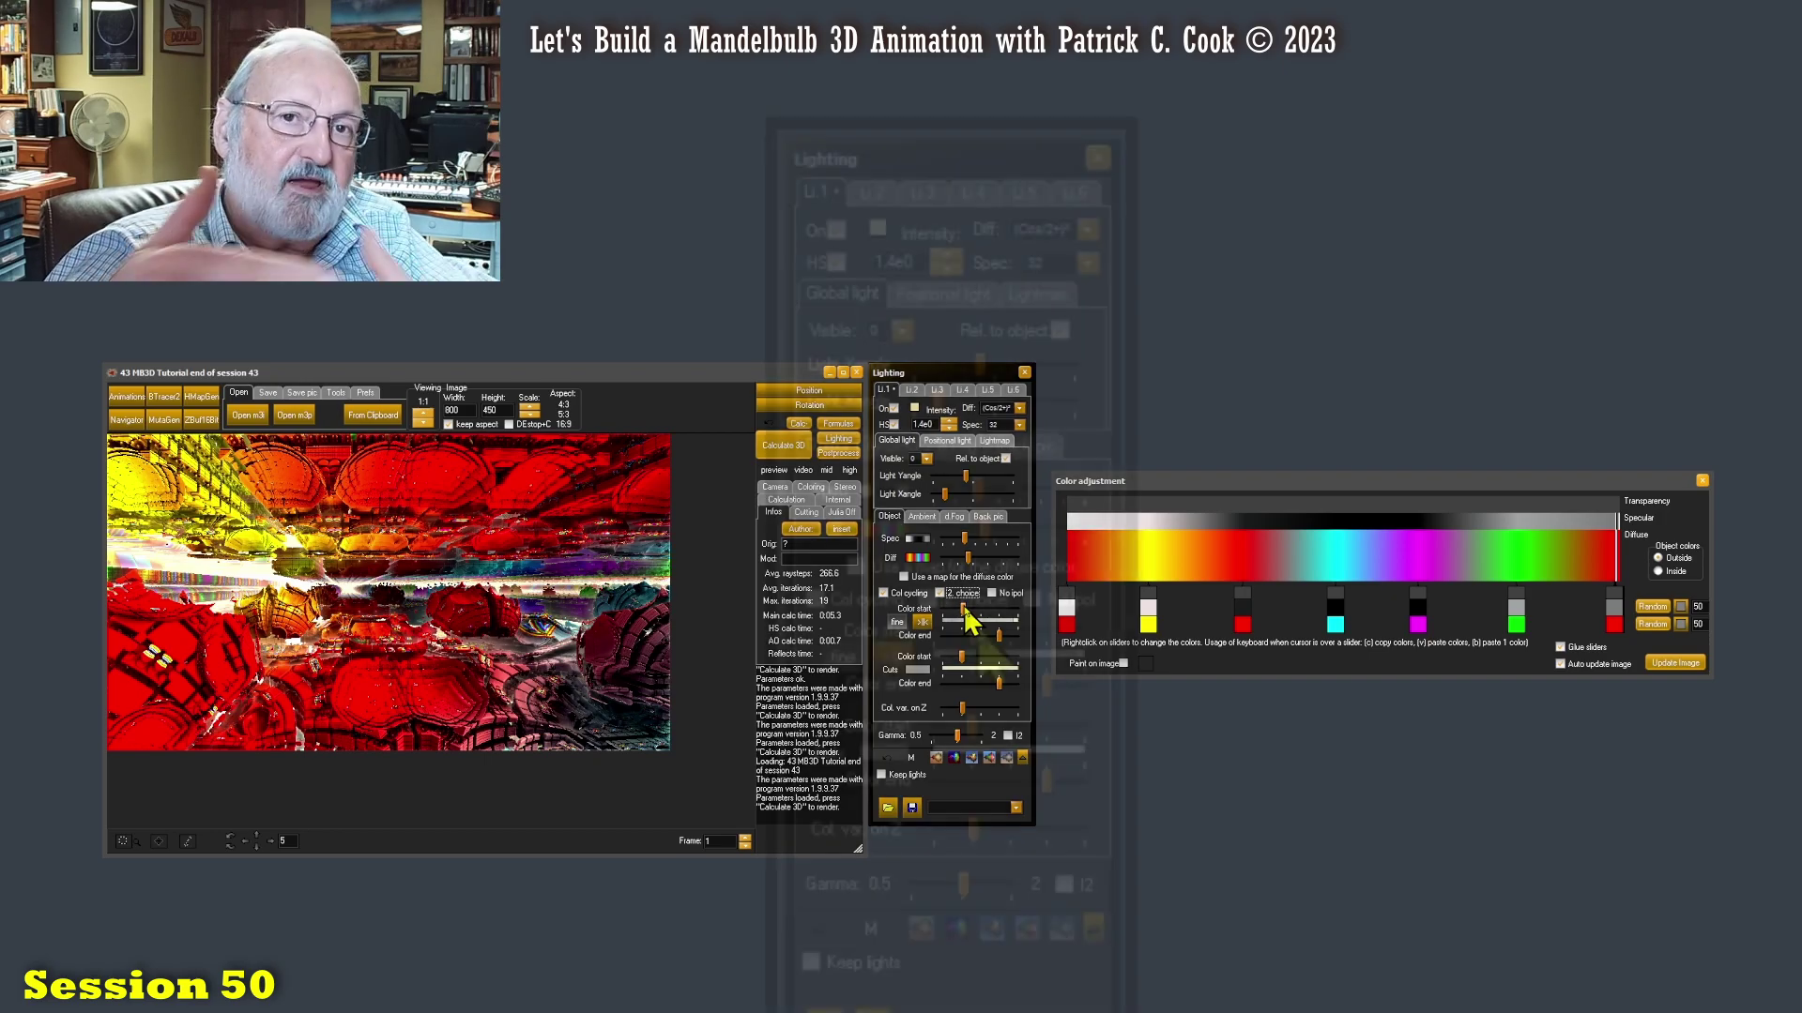
drag(974, 638, 981, 642)
click(1050, 692)
drag(1050, 692, 1047, 693)
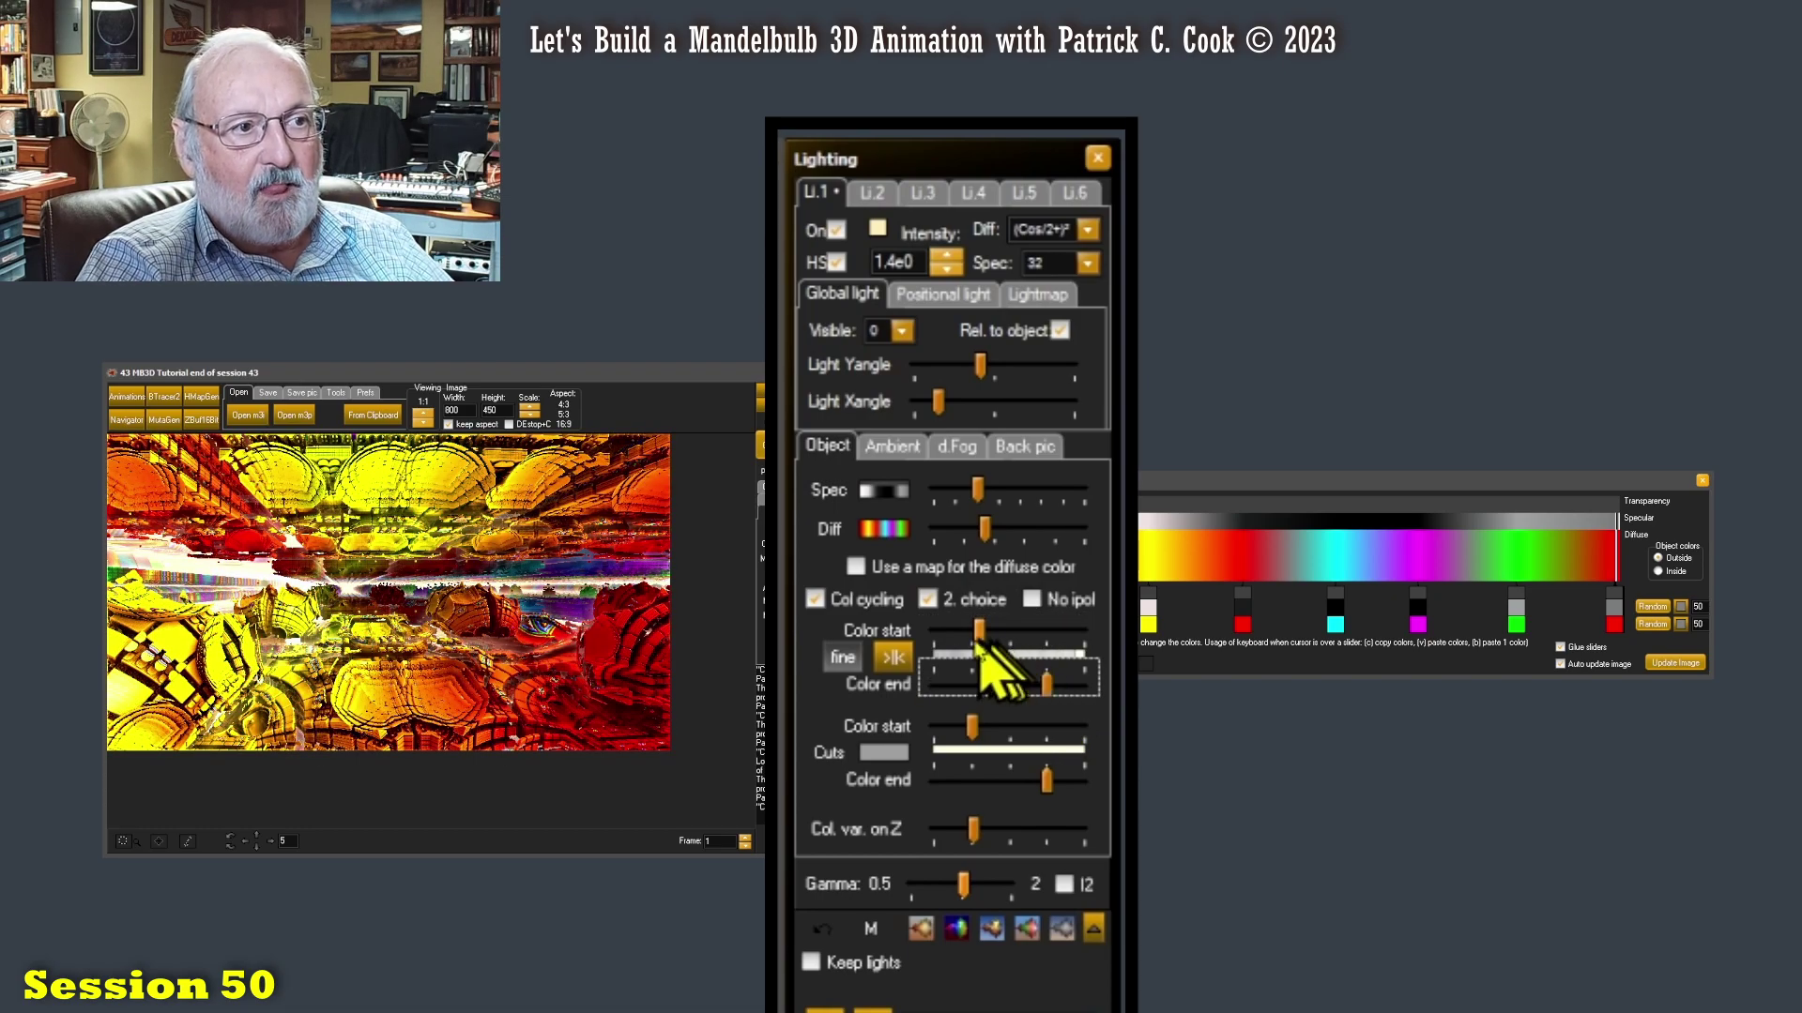
drag(977, 641, 973, 636)
click(1048, 683)
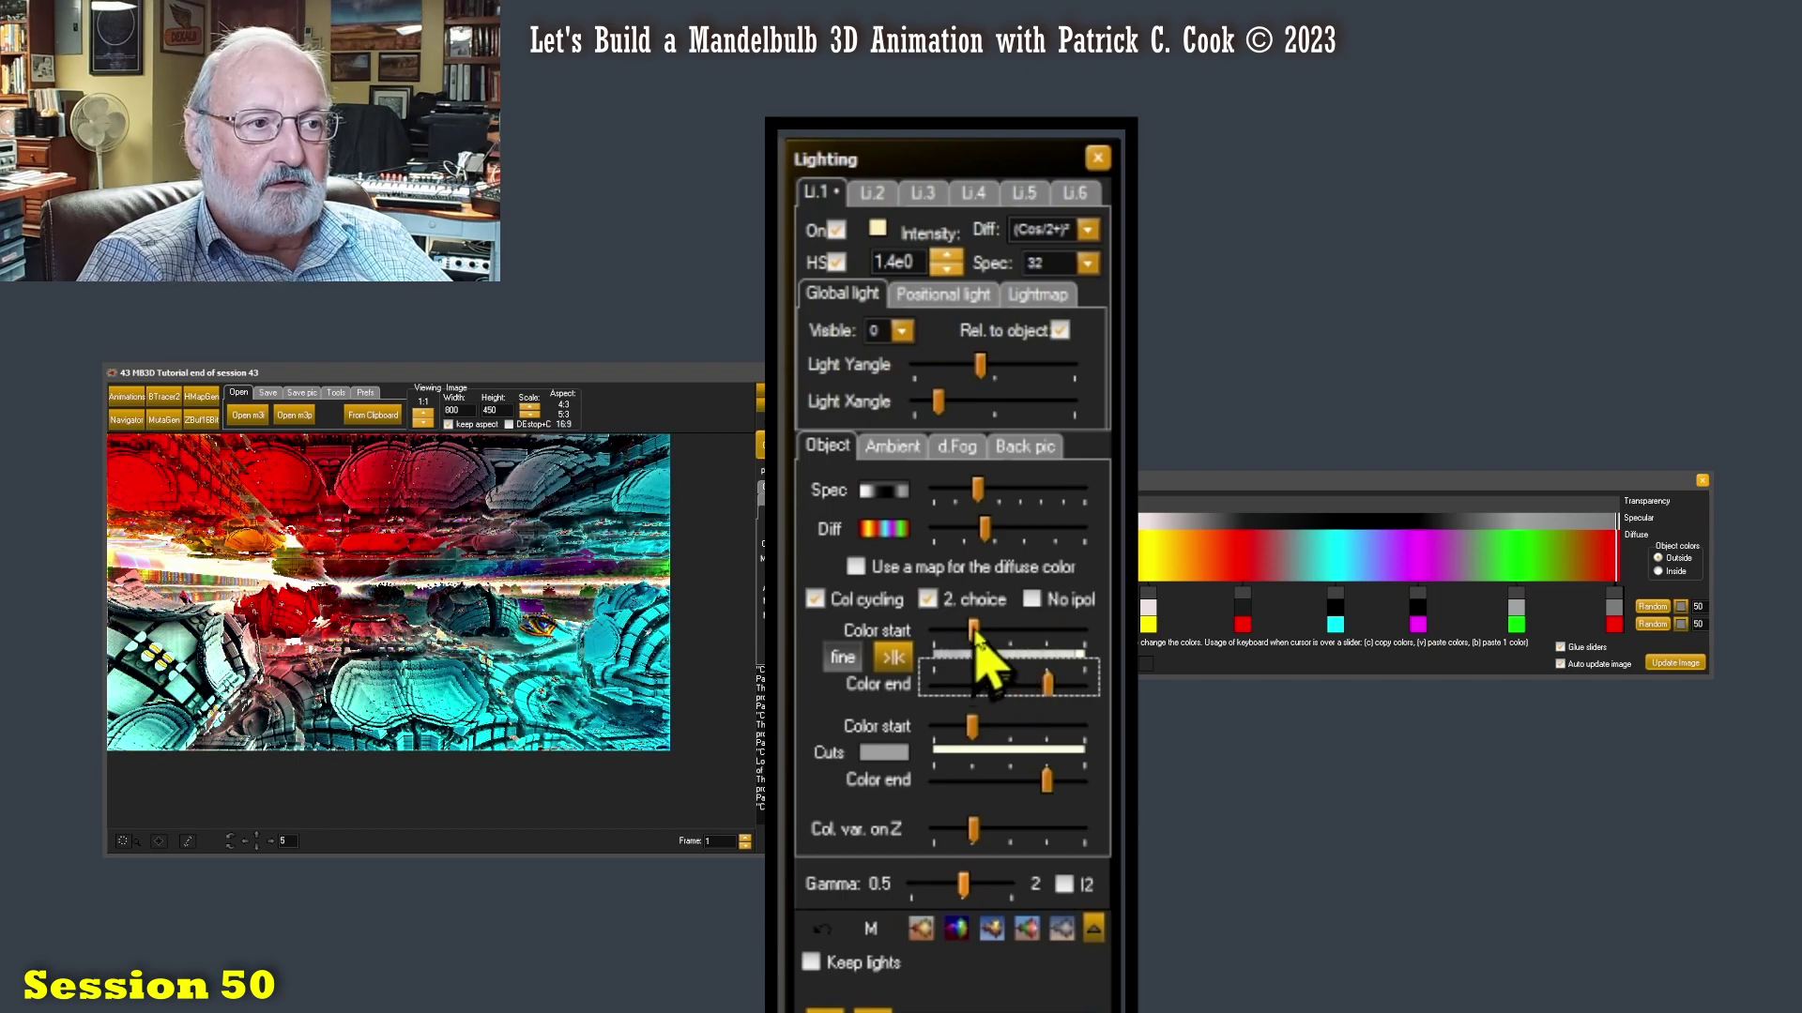
drag(978, 638, 977, 641)
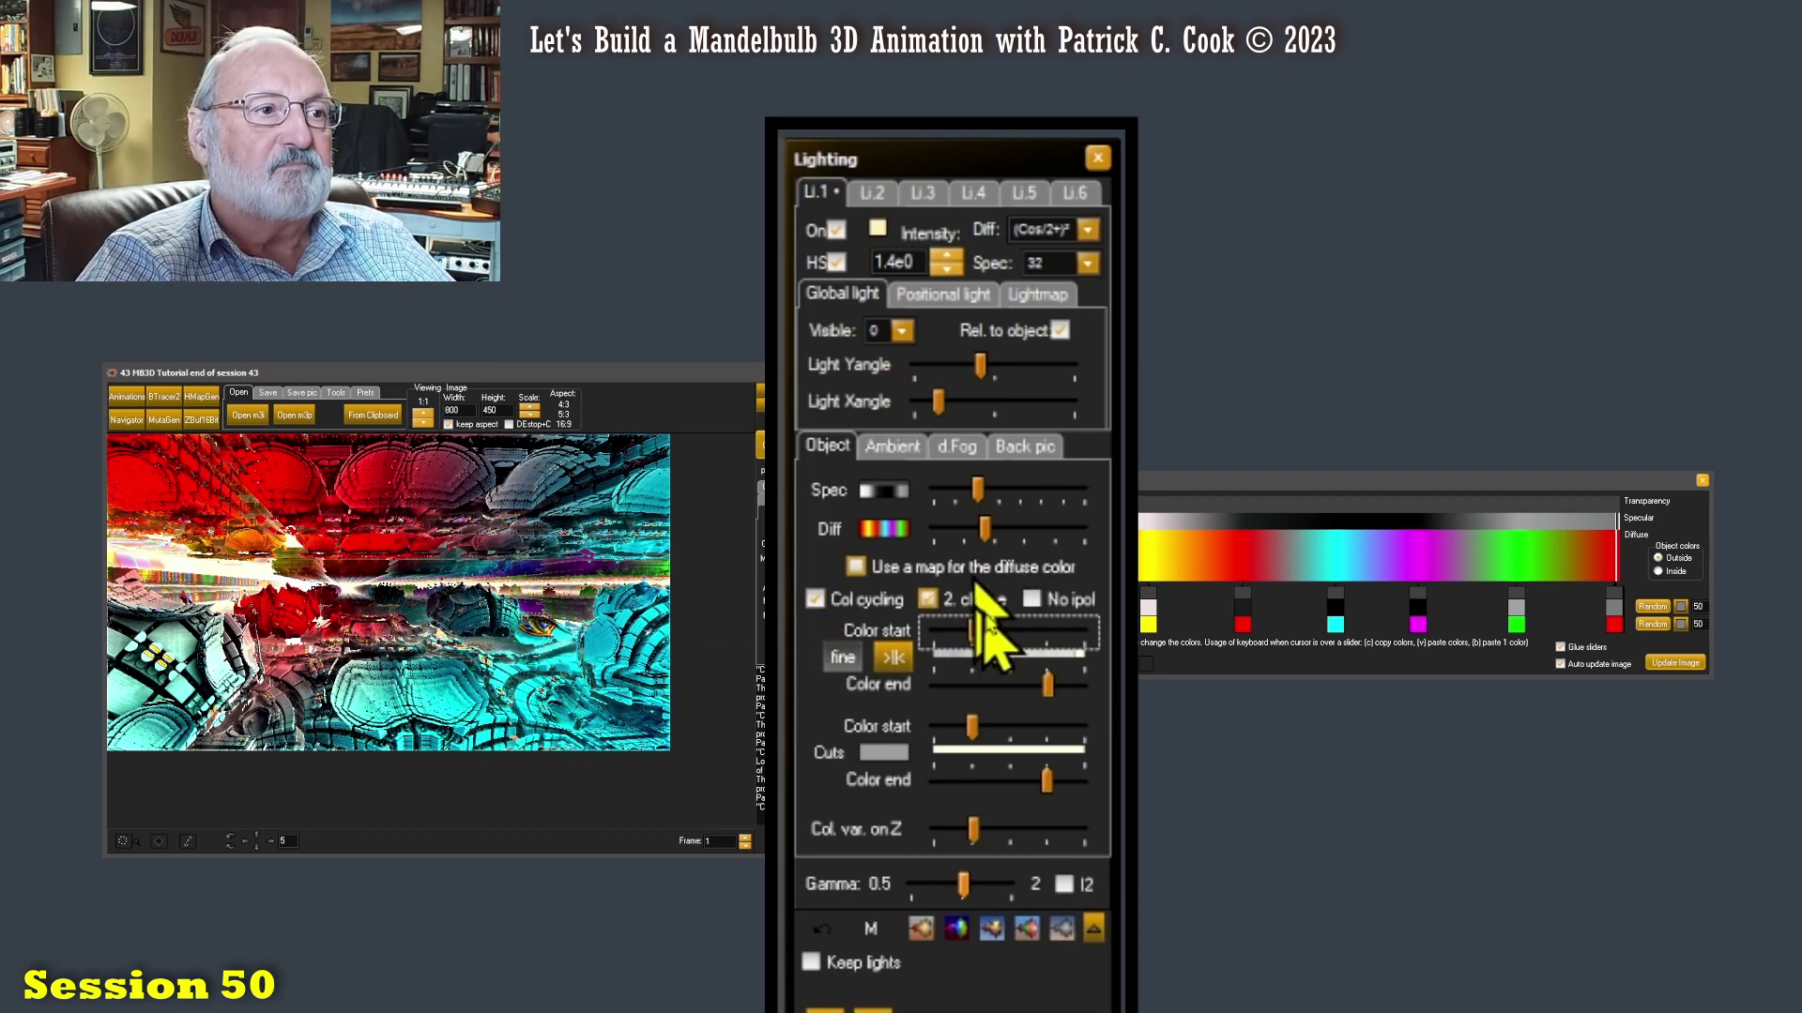
Uncheck 2. choice in the Lighting panel to return to red and green.
click(934, 605)
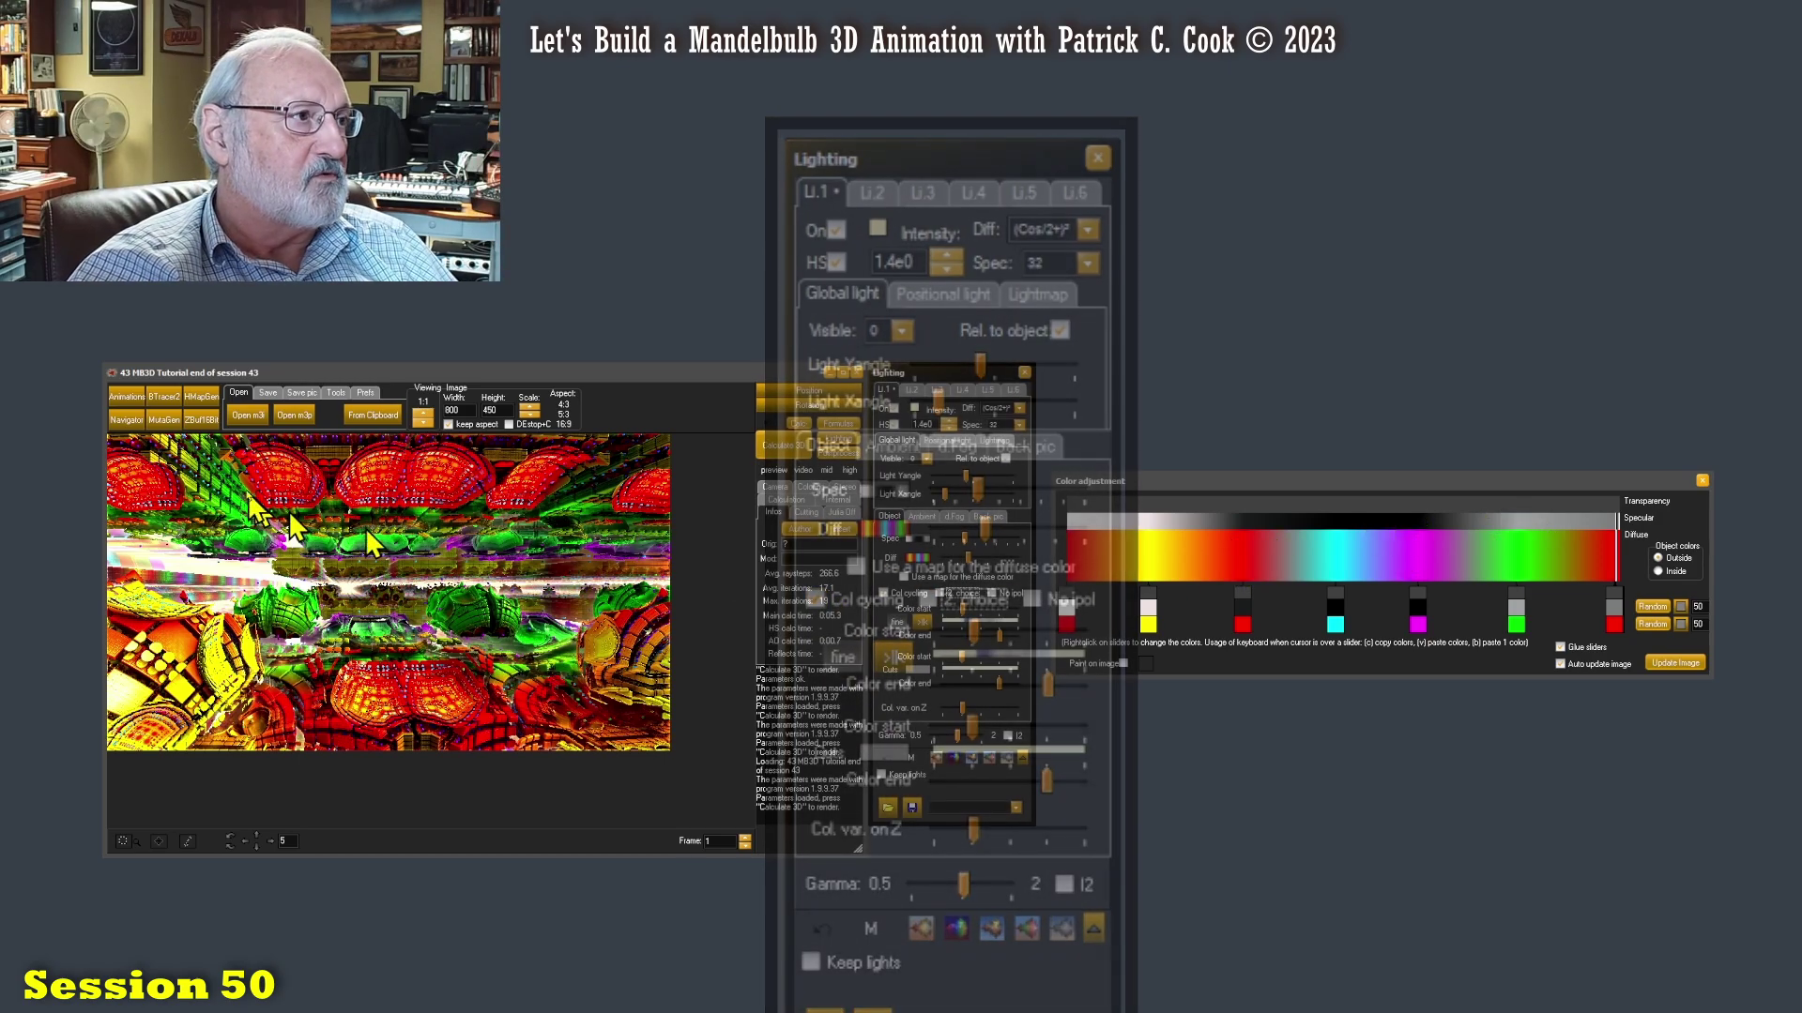
Open the Navigator, walk the camera forward once, and render that view in the main window.
click(128, 420)
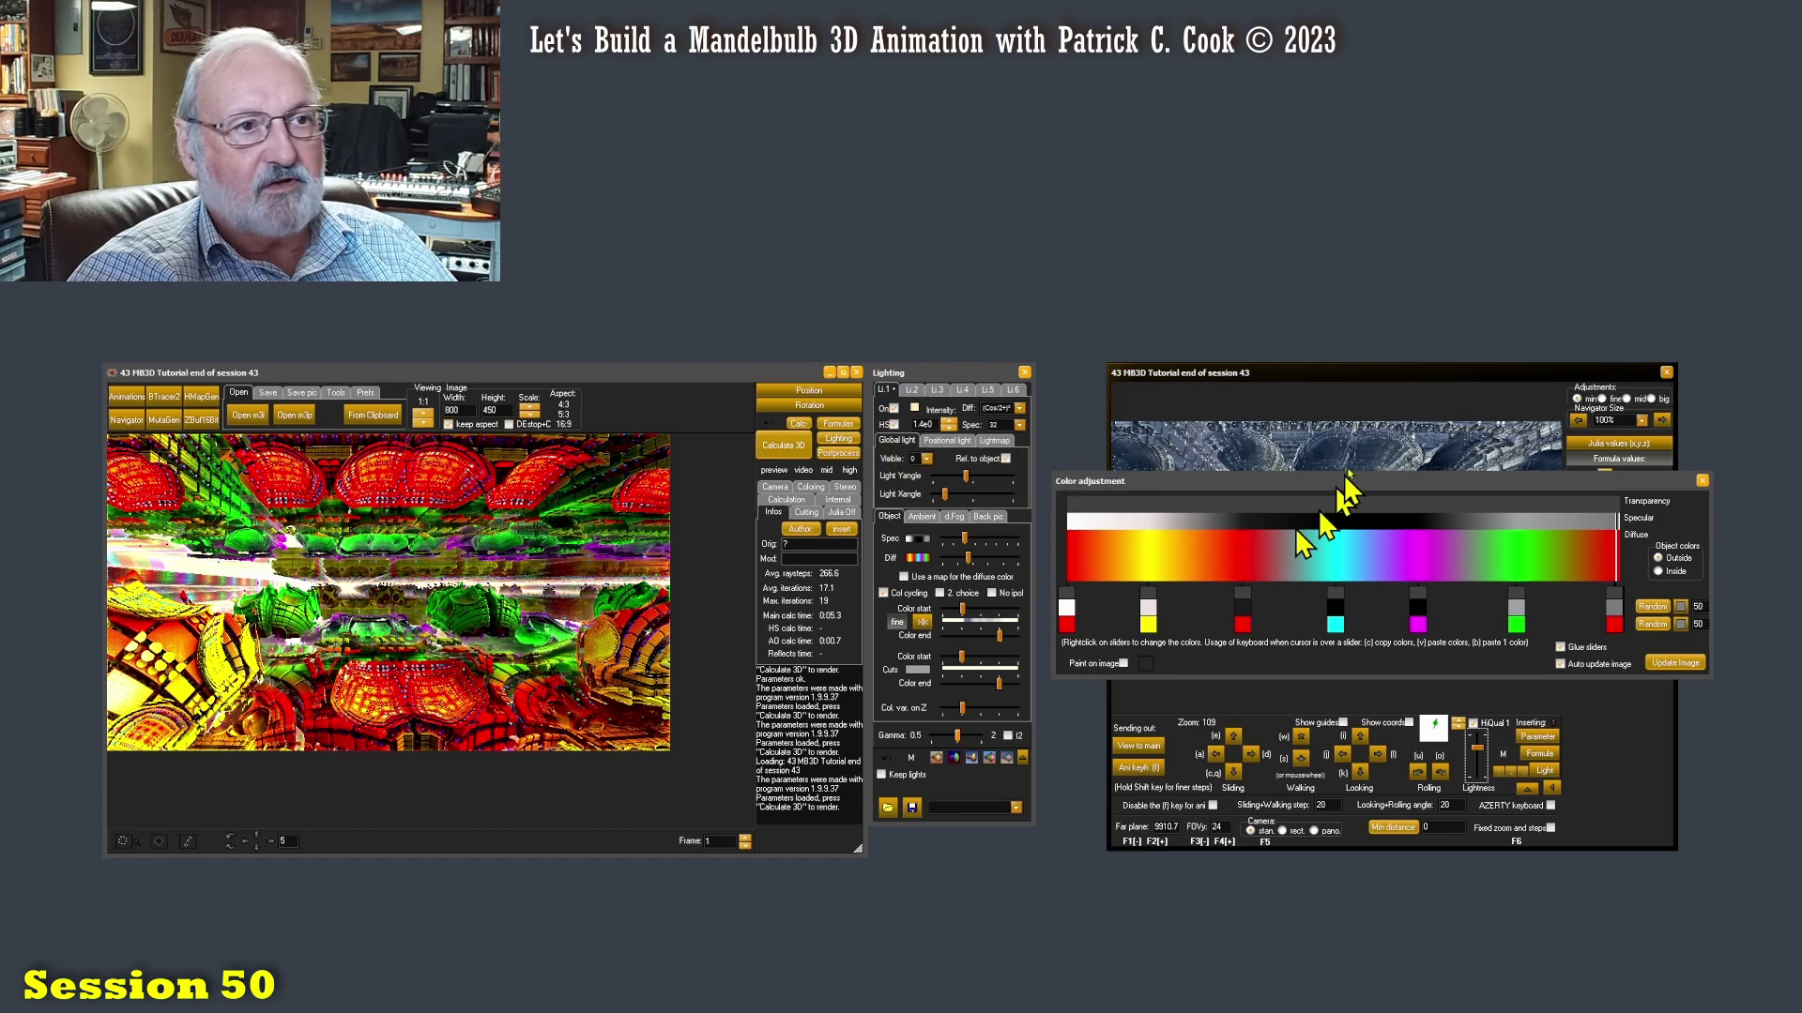
click(1701, 480)
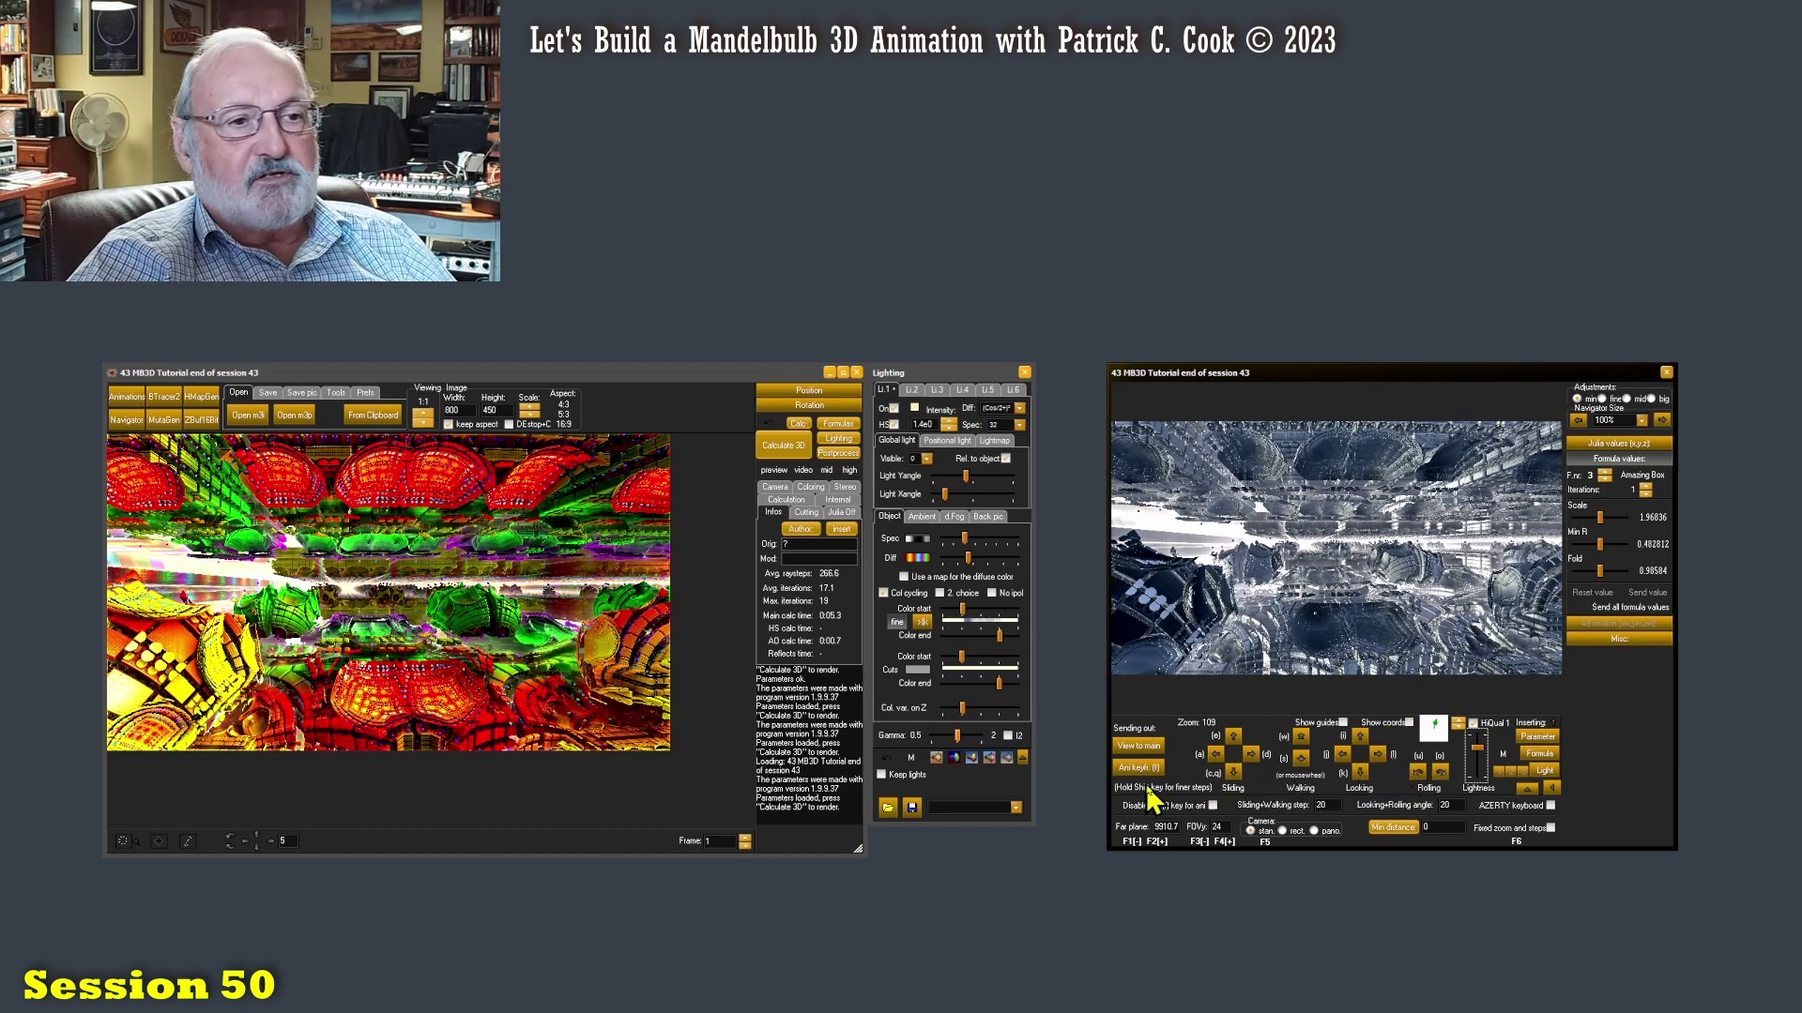
click(1301, 735)
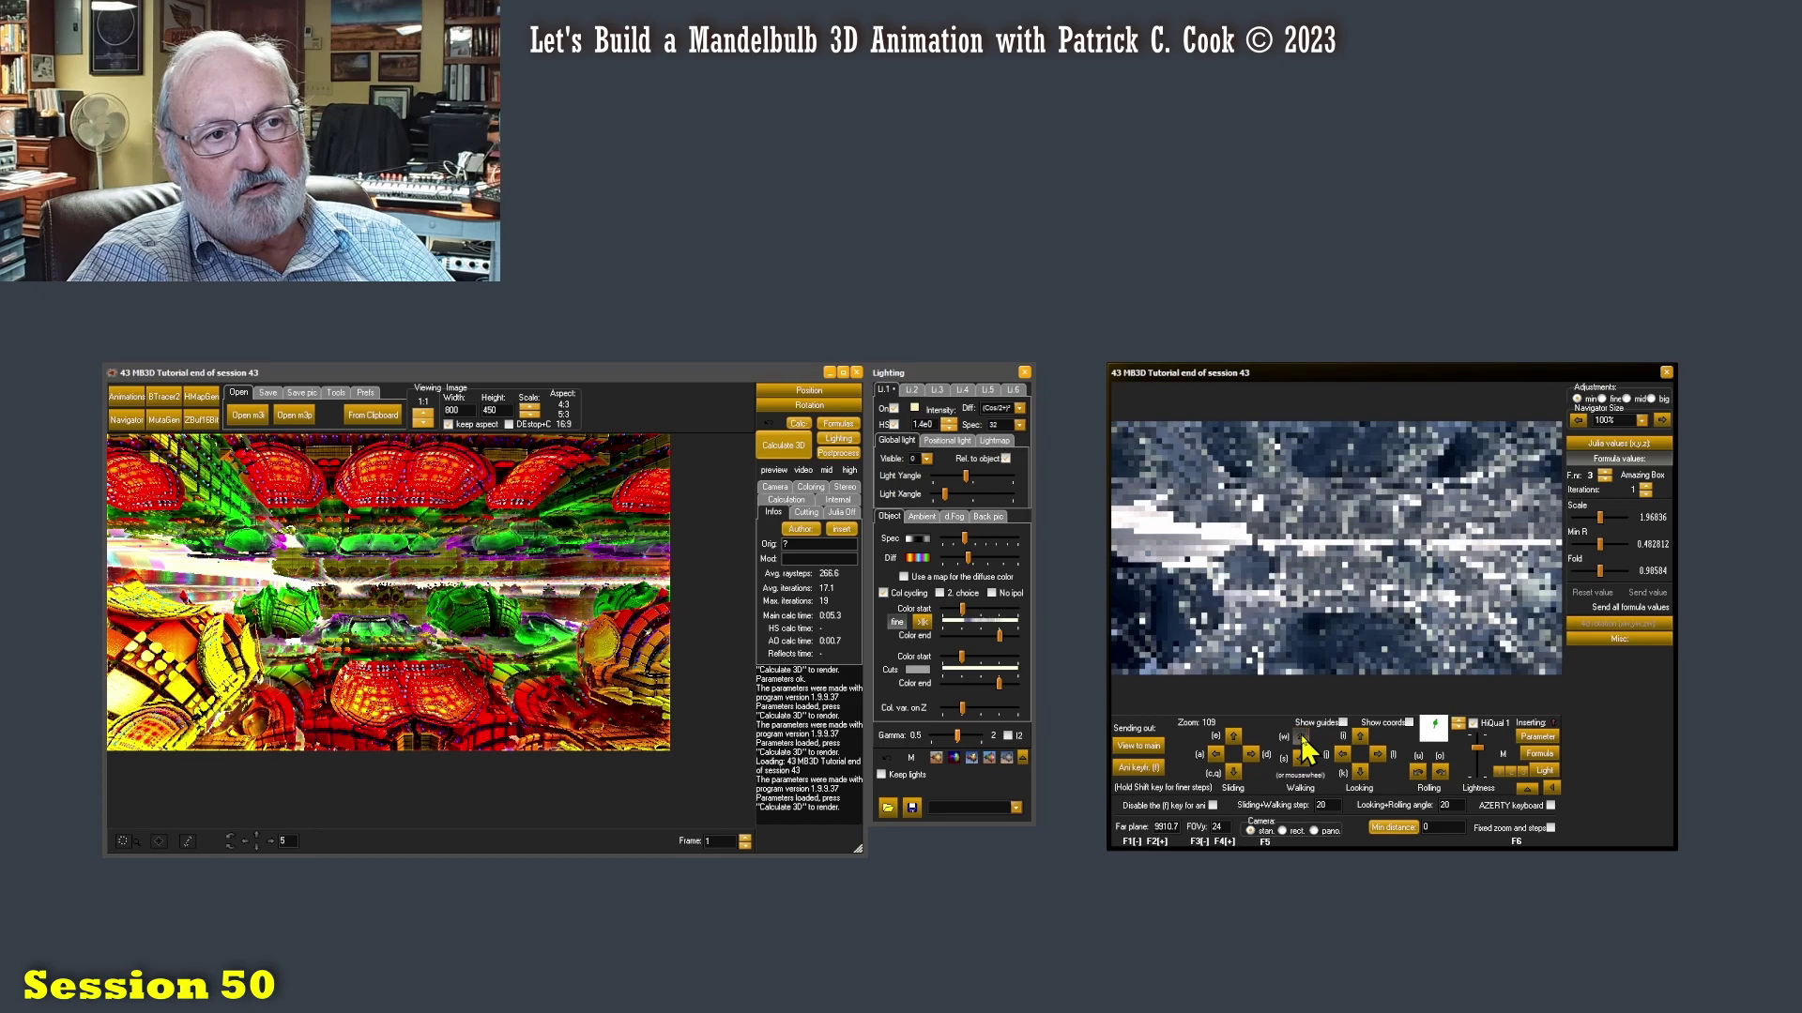
click(1137, 746)
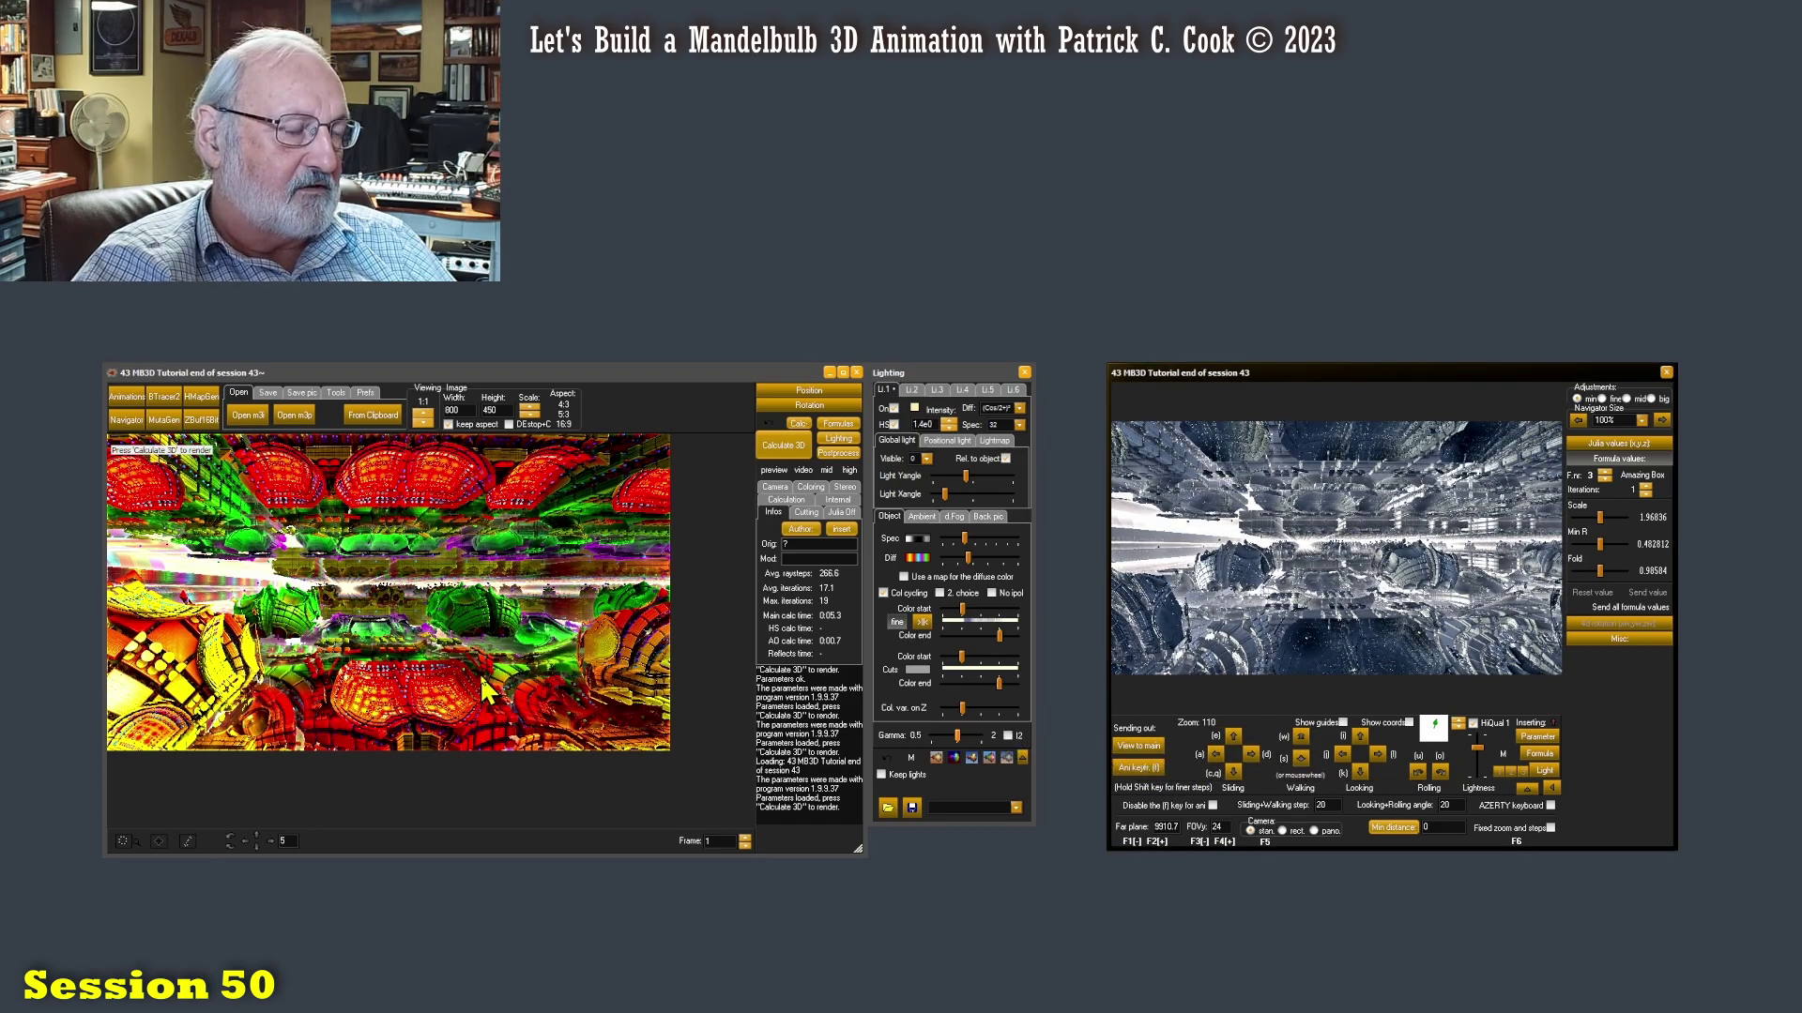
click(768, 448)
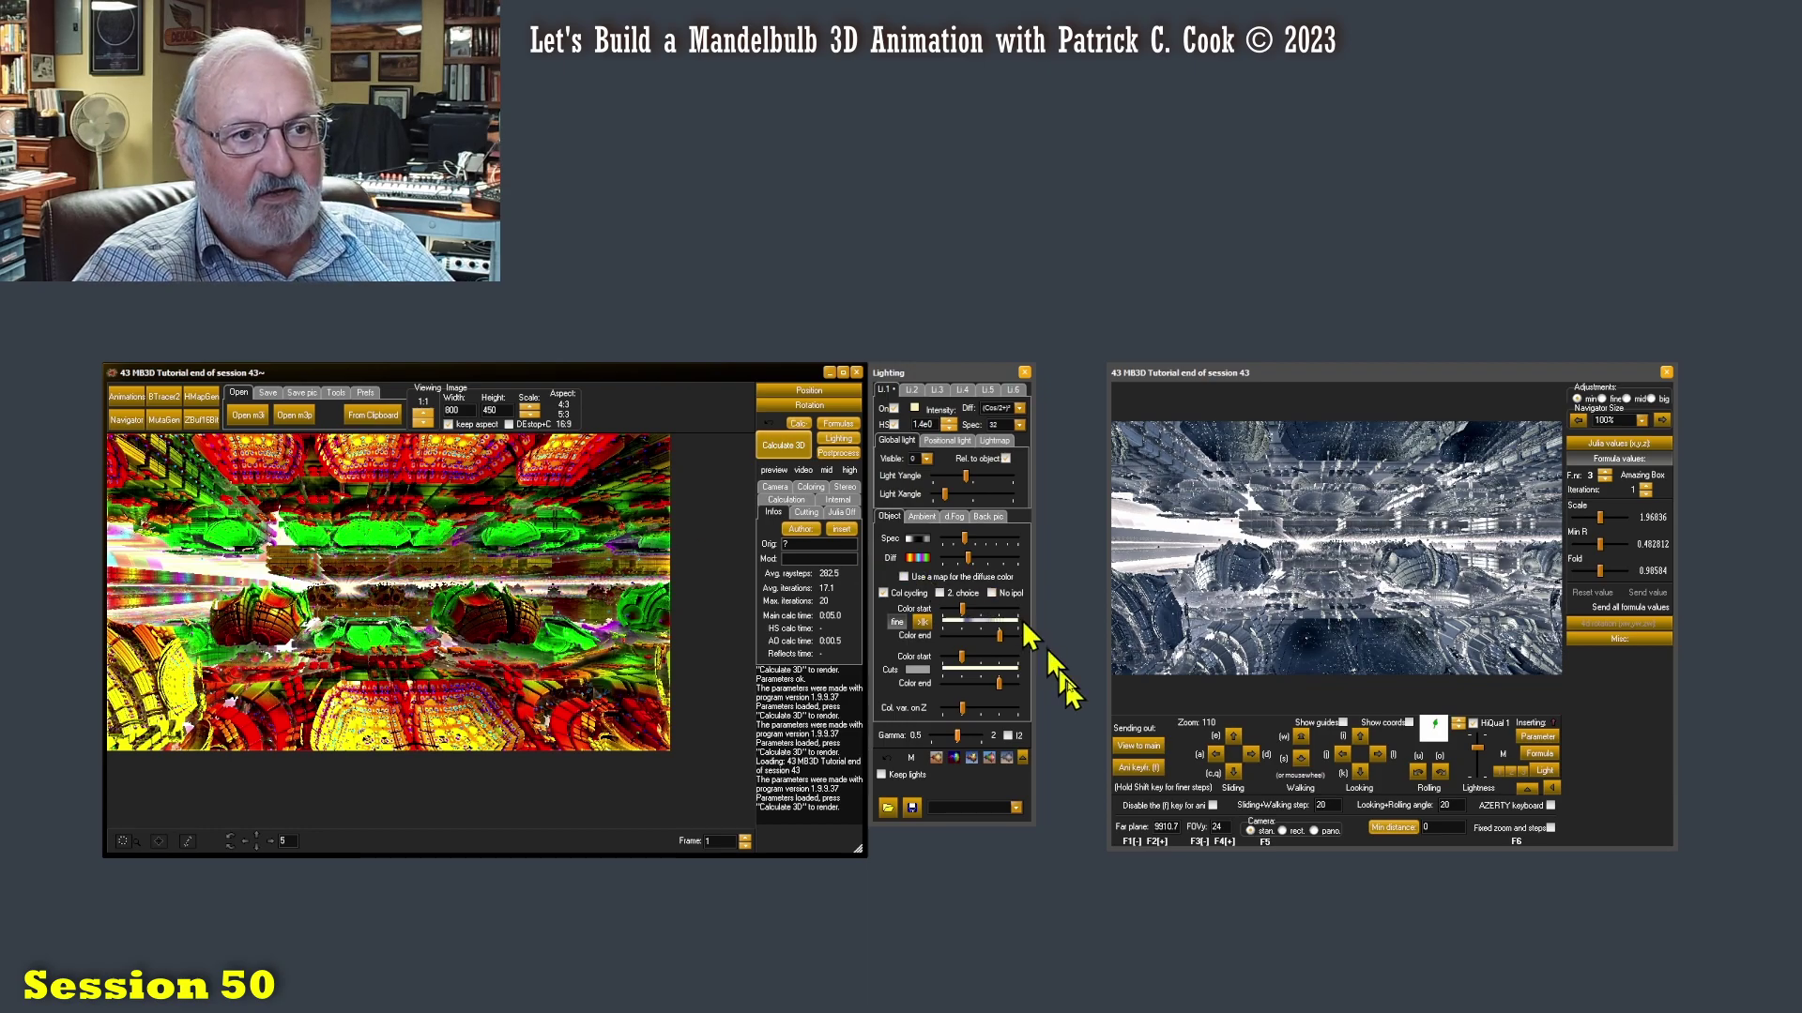
Walk the Navigator camera forward several more times and render the closer view with Calculate 3D.
click(1305, 748)
click(1301, 738)
click(1300, 737)
click(1301, 738)
click(1301, 737)
click(1305, 748)
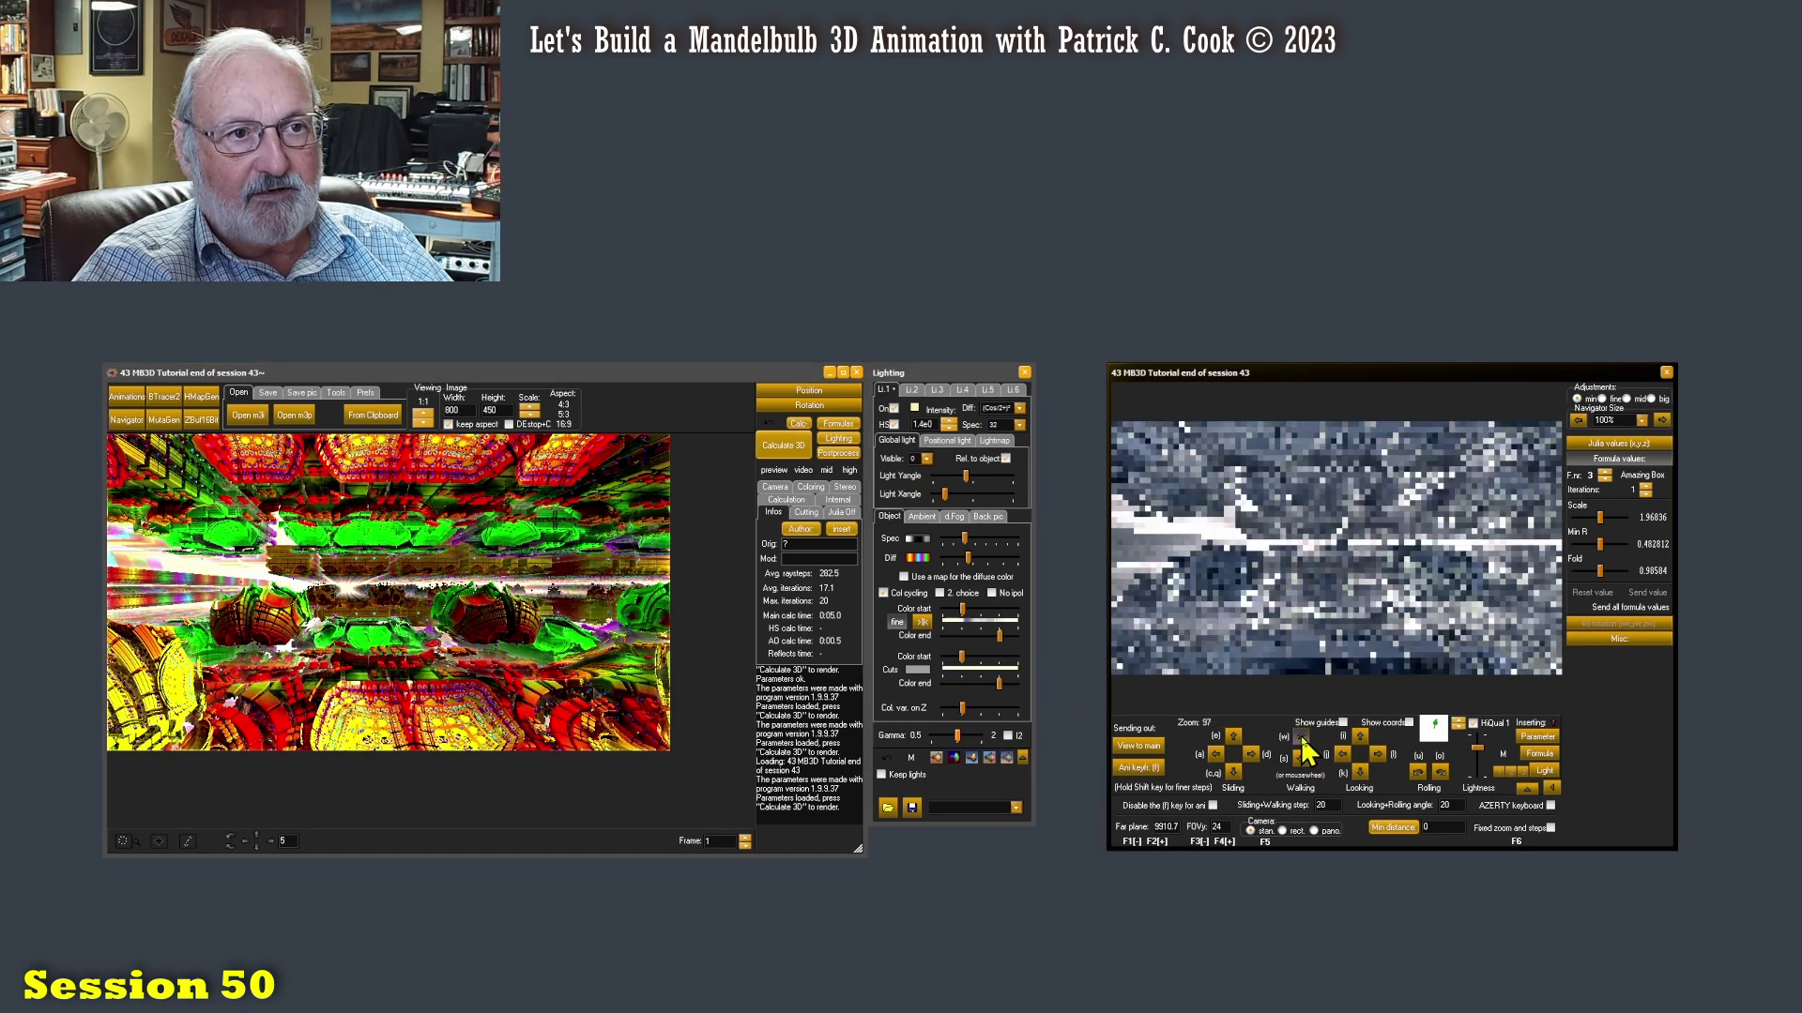
click(783, 445)
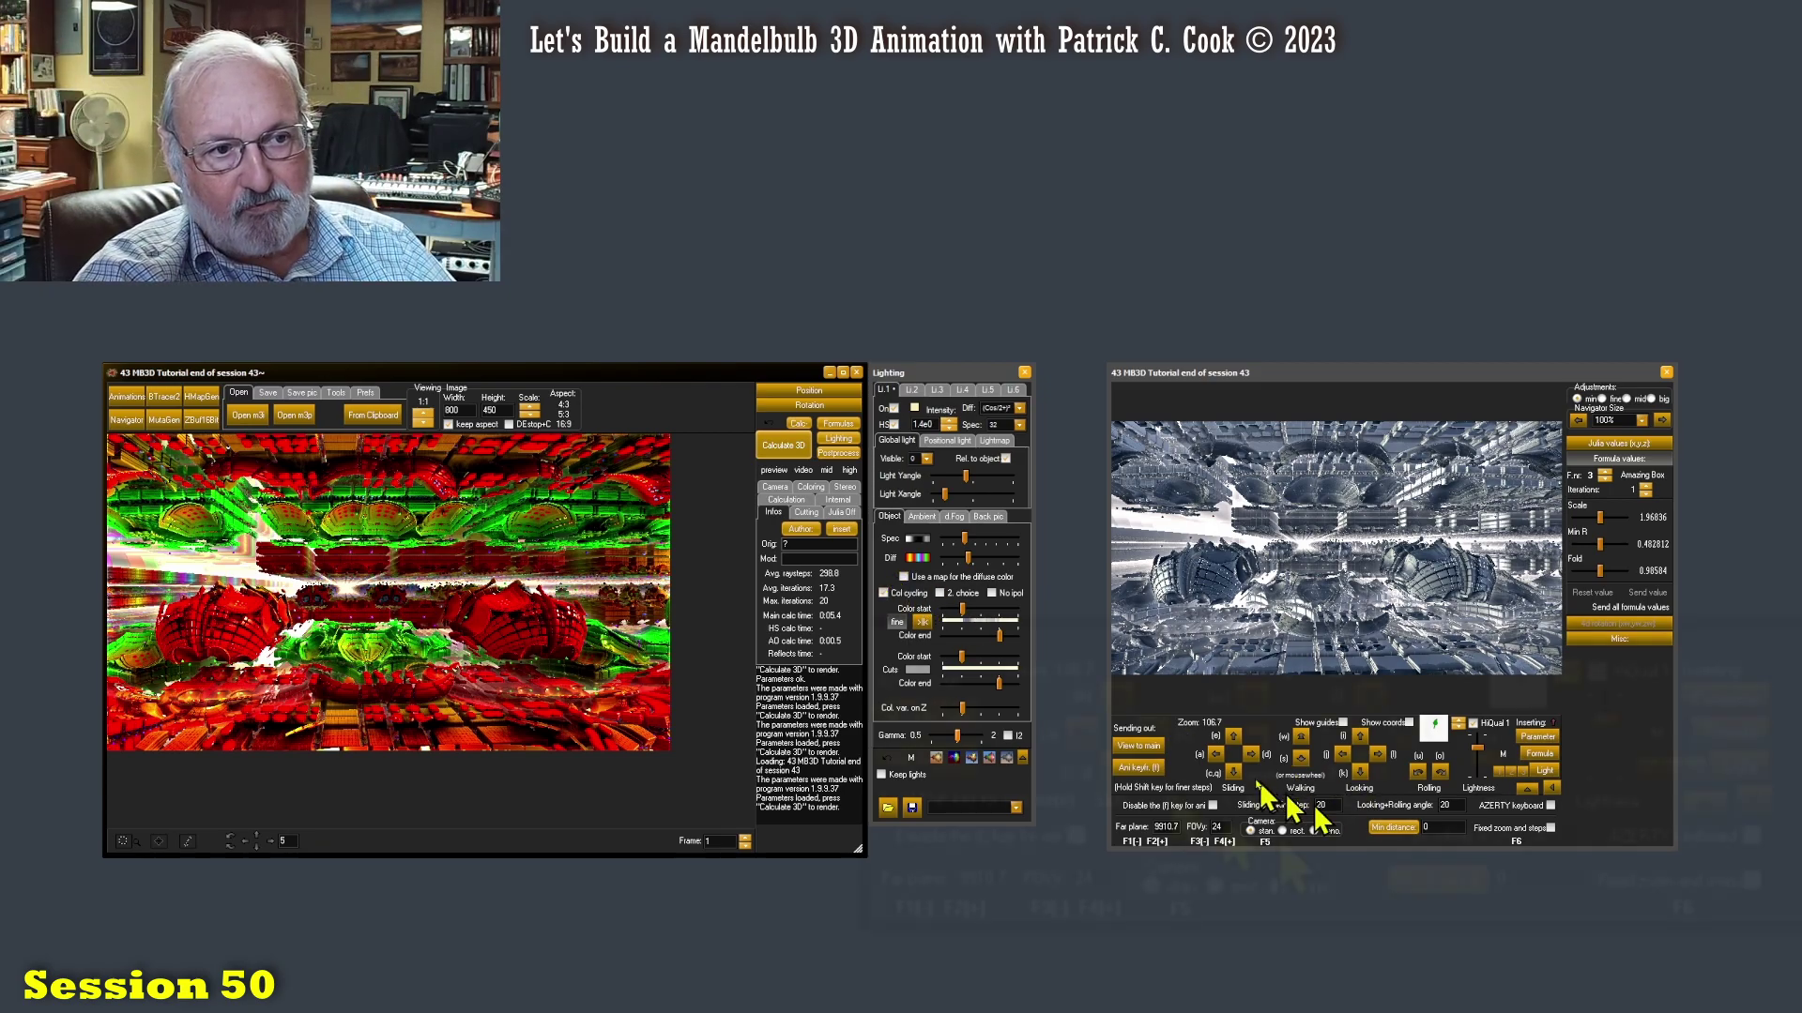
Slide the Navigator camera left three times, send it to the main window, and render.
click(1082, 732)
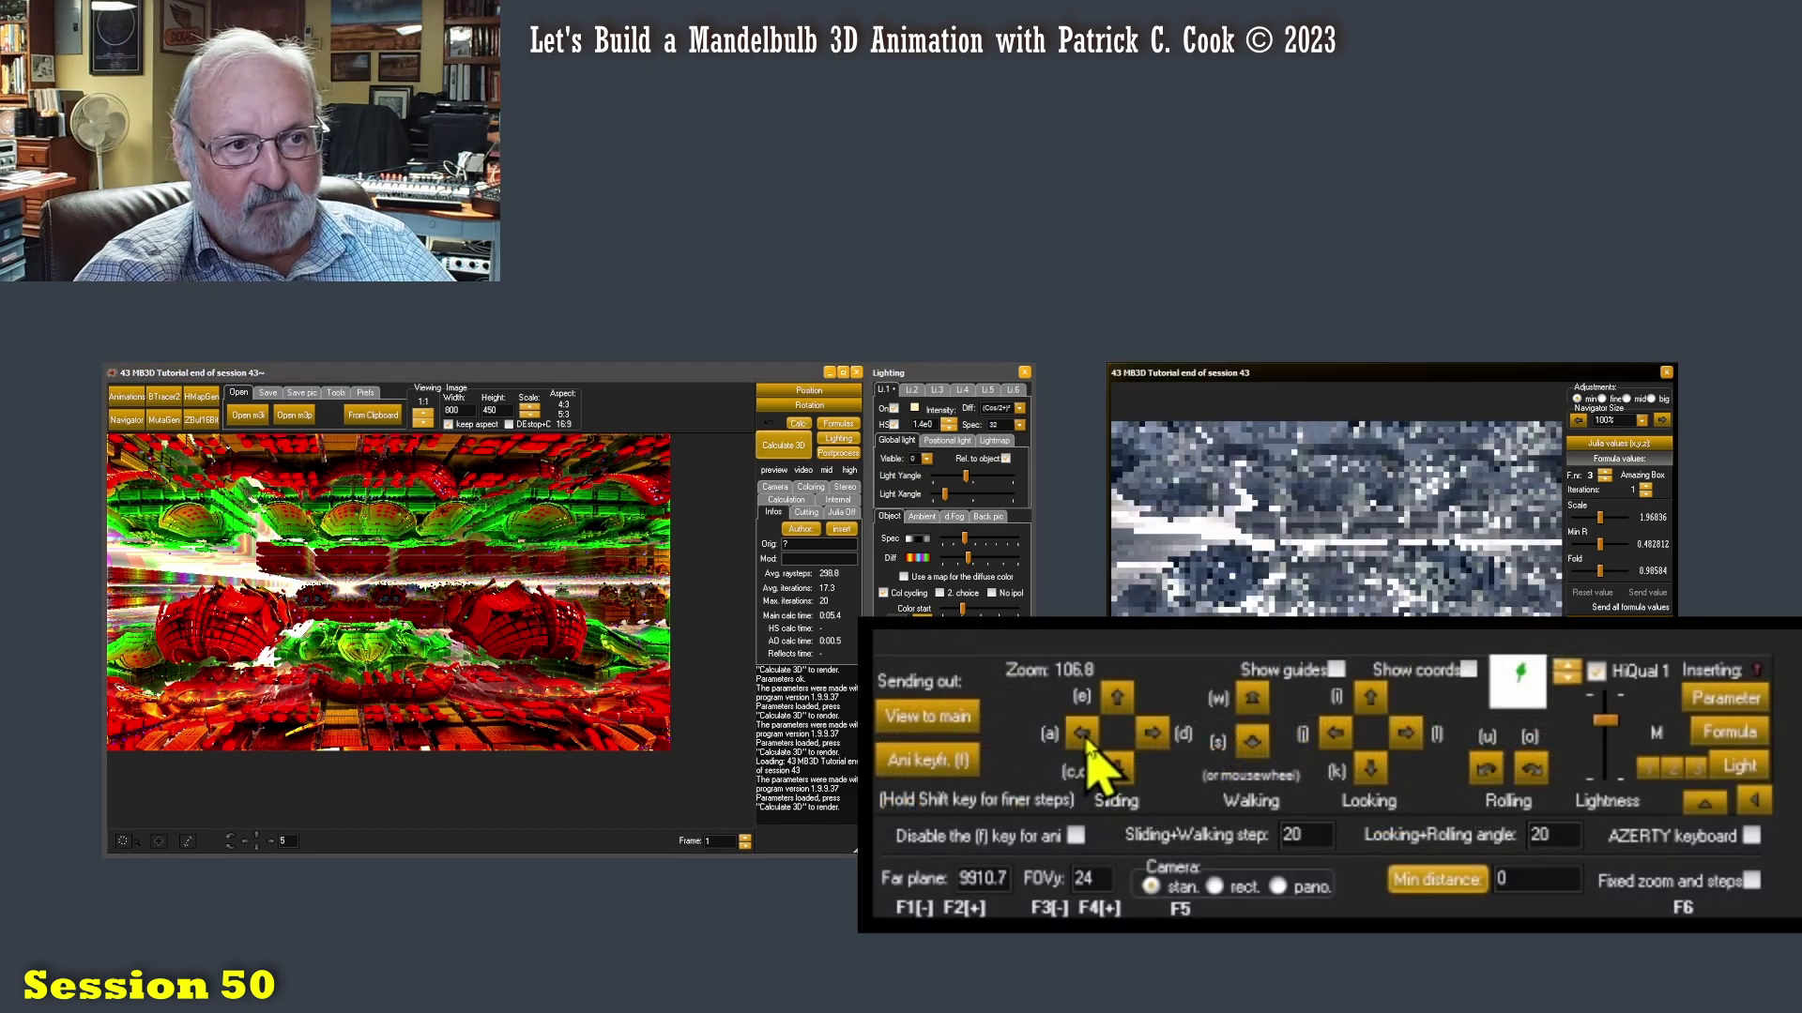
click(1084, 734)
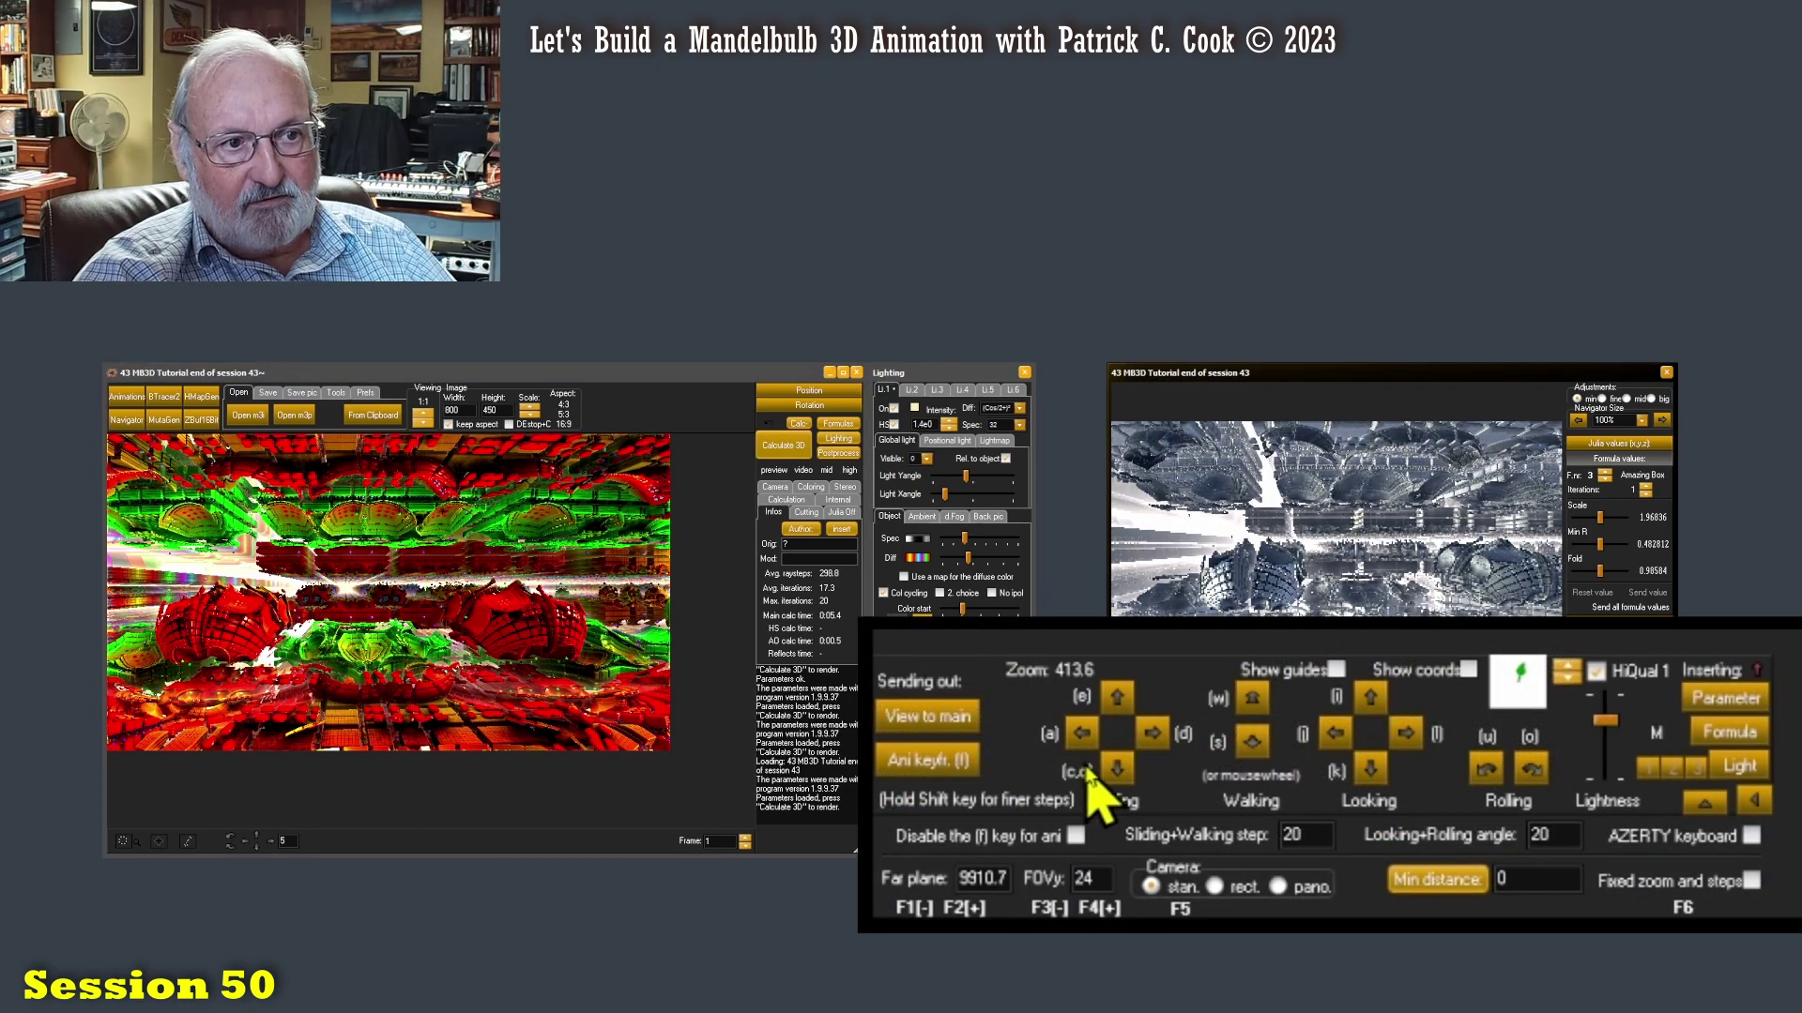
click(1084, 734)
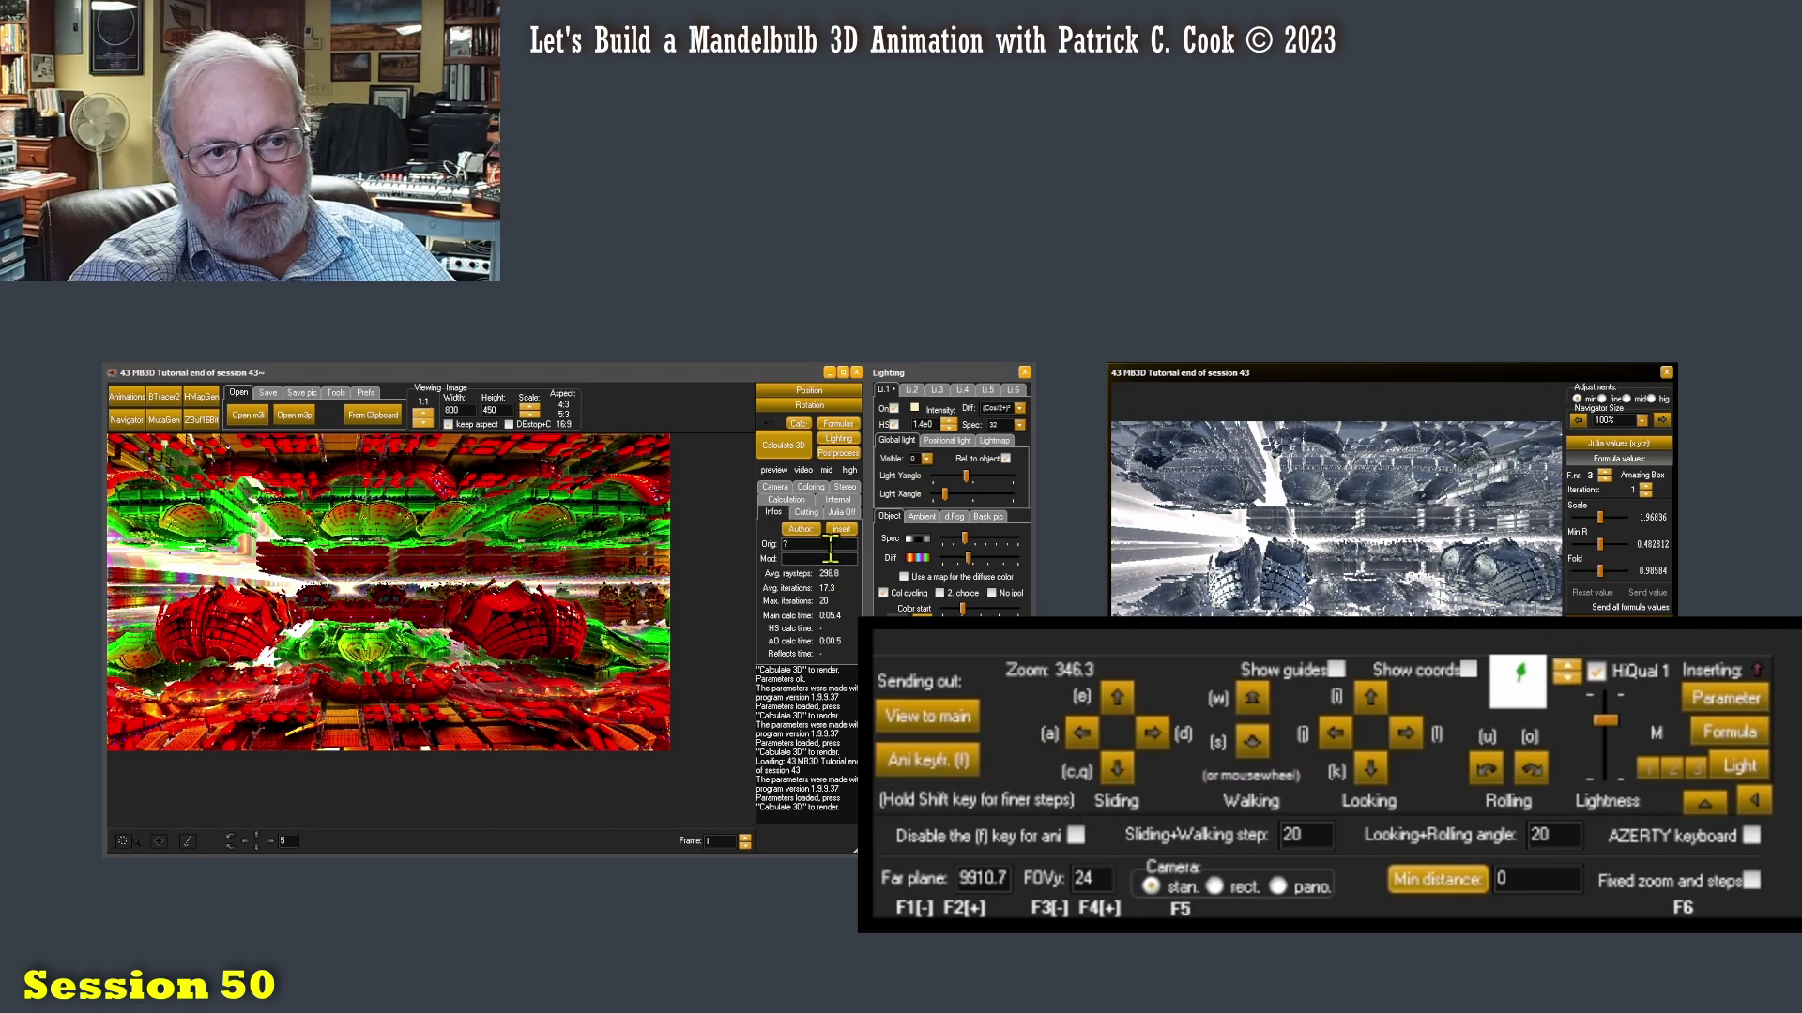
click(918, 718)
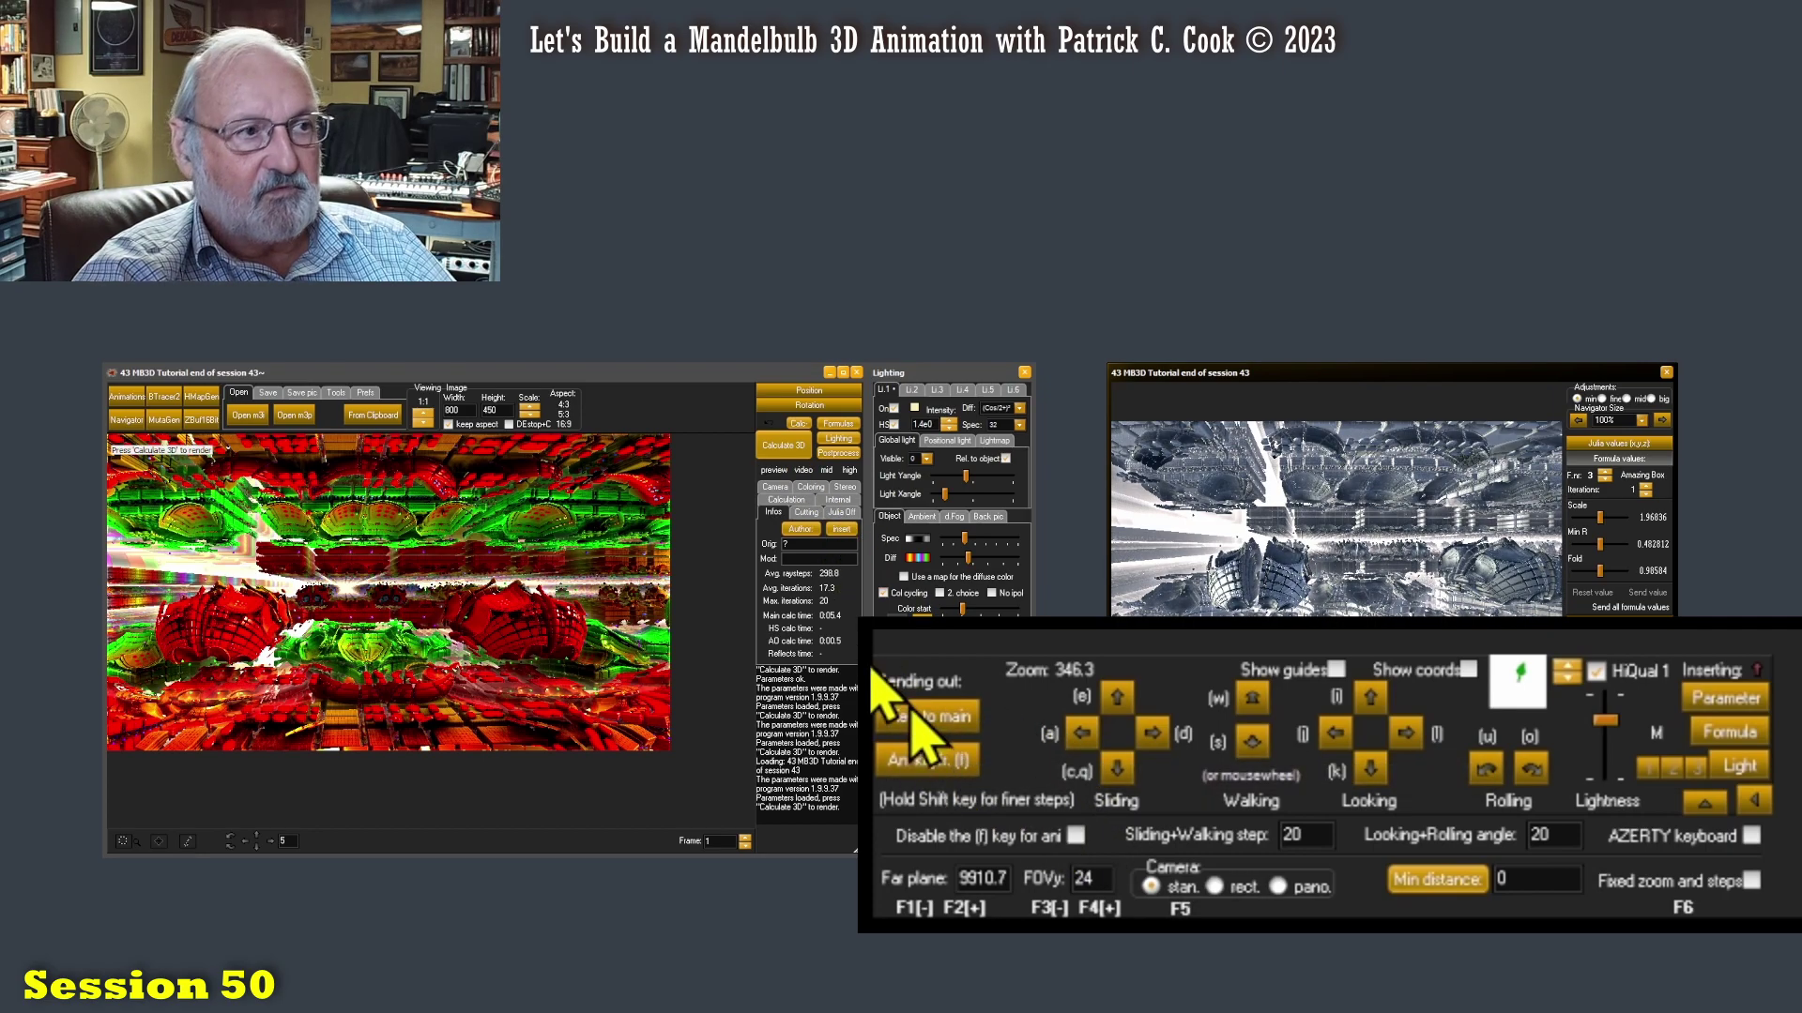
click(784, 449)
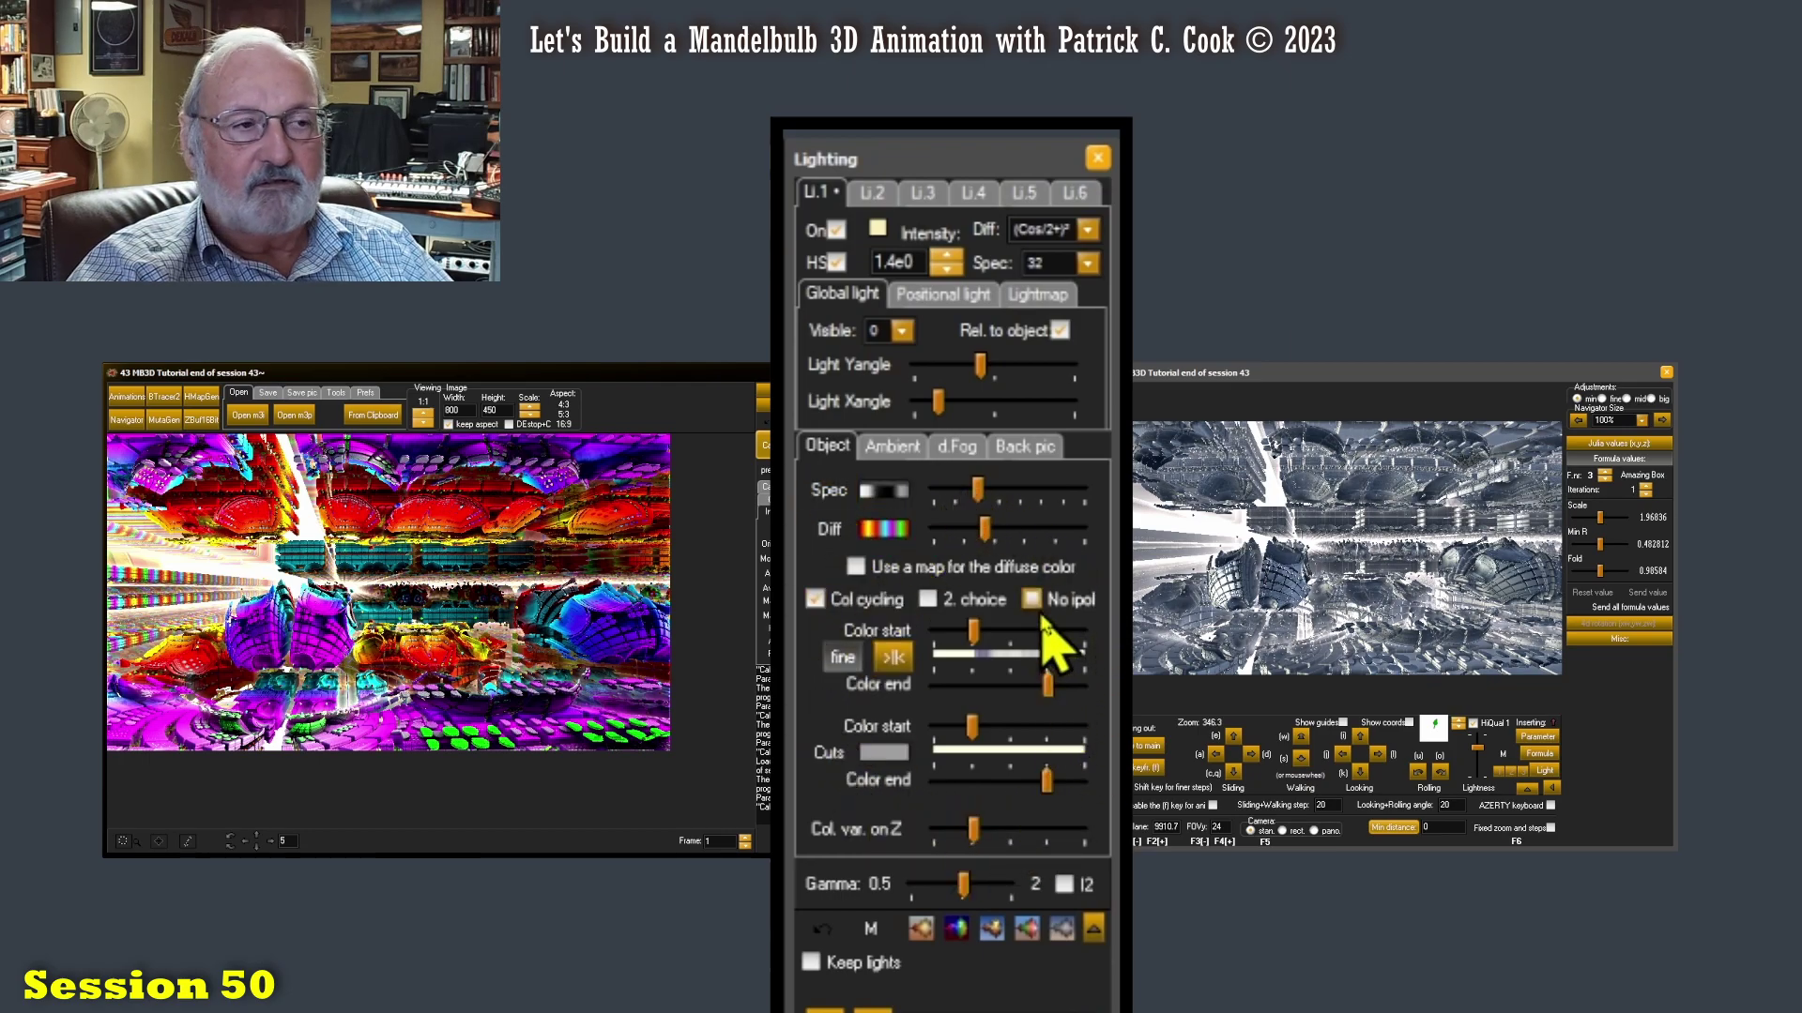
Switch the Lighting window to the Ambient tab.
click(892, 447)
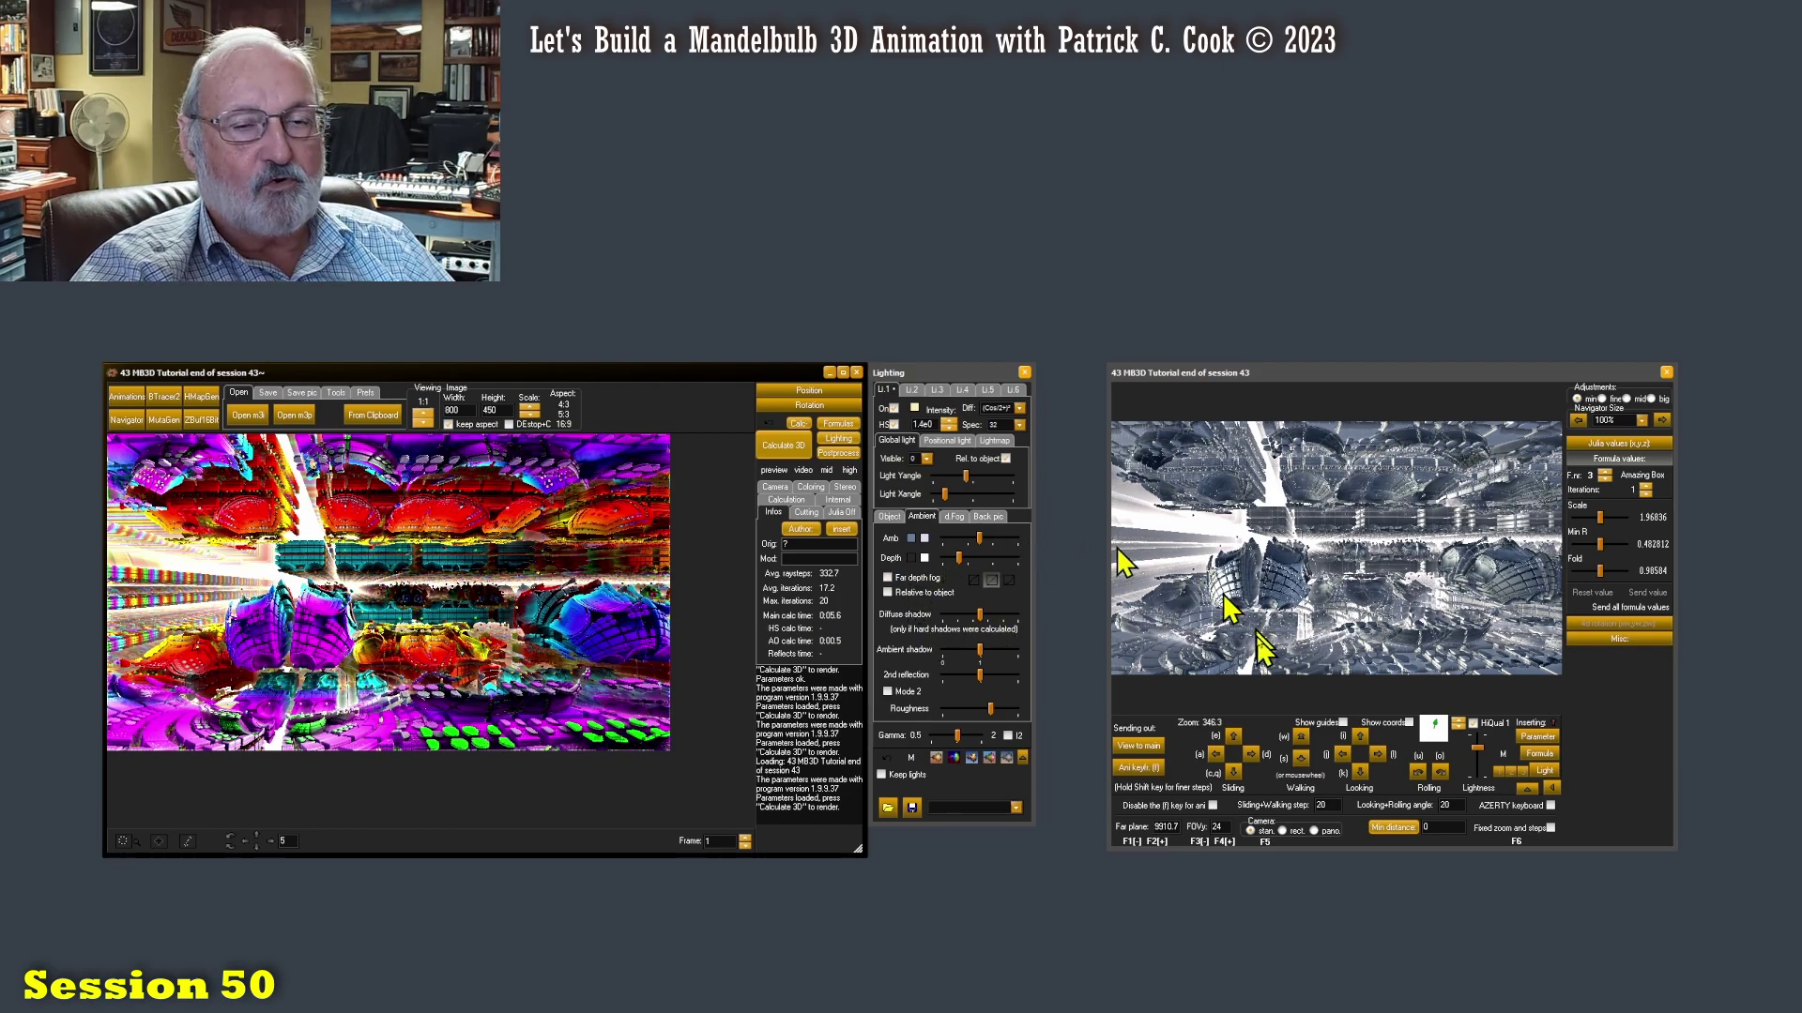
Load '43 MB3D Tutorial end of session 43.m3p' and render it with Calculate 3D.
click(295, 414)
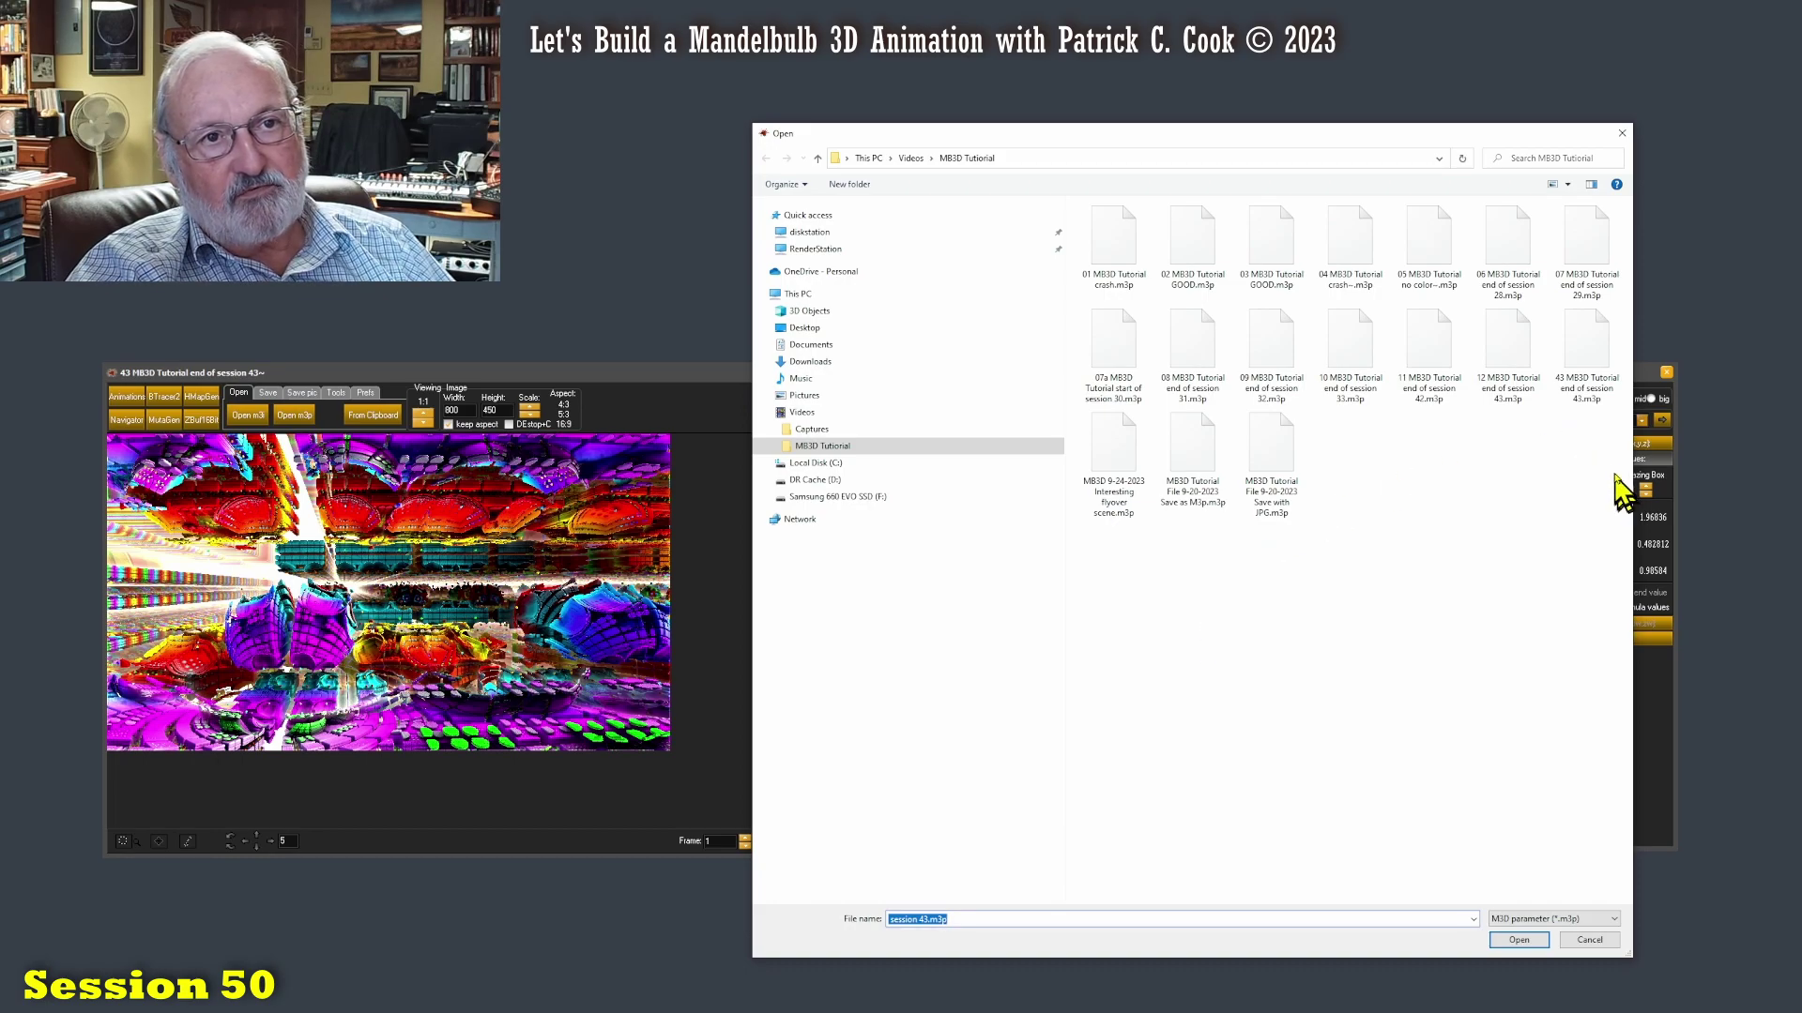
click(1593, 380)
double_click(1594, 380)
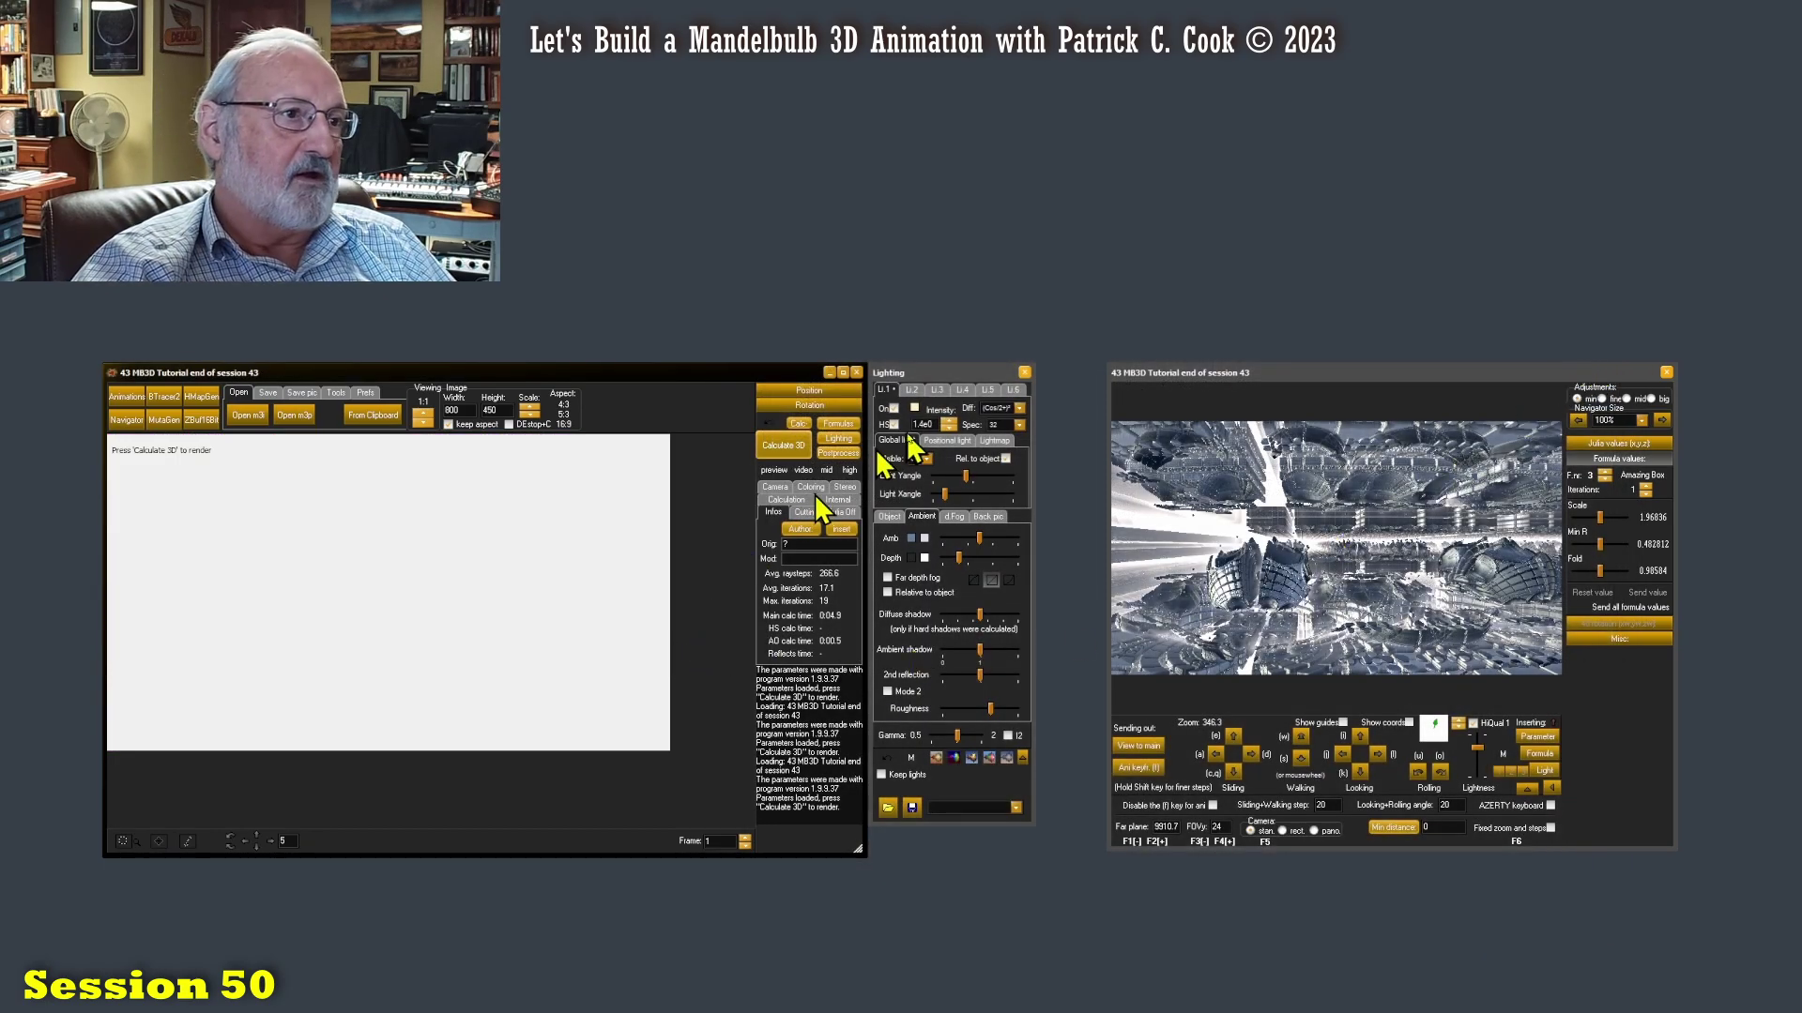
click(772, 437)
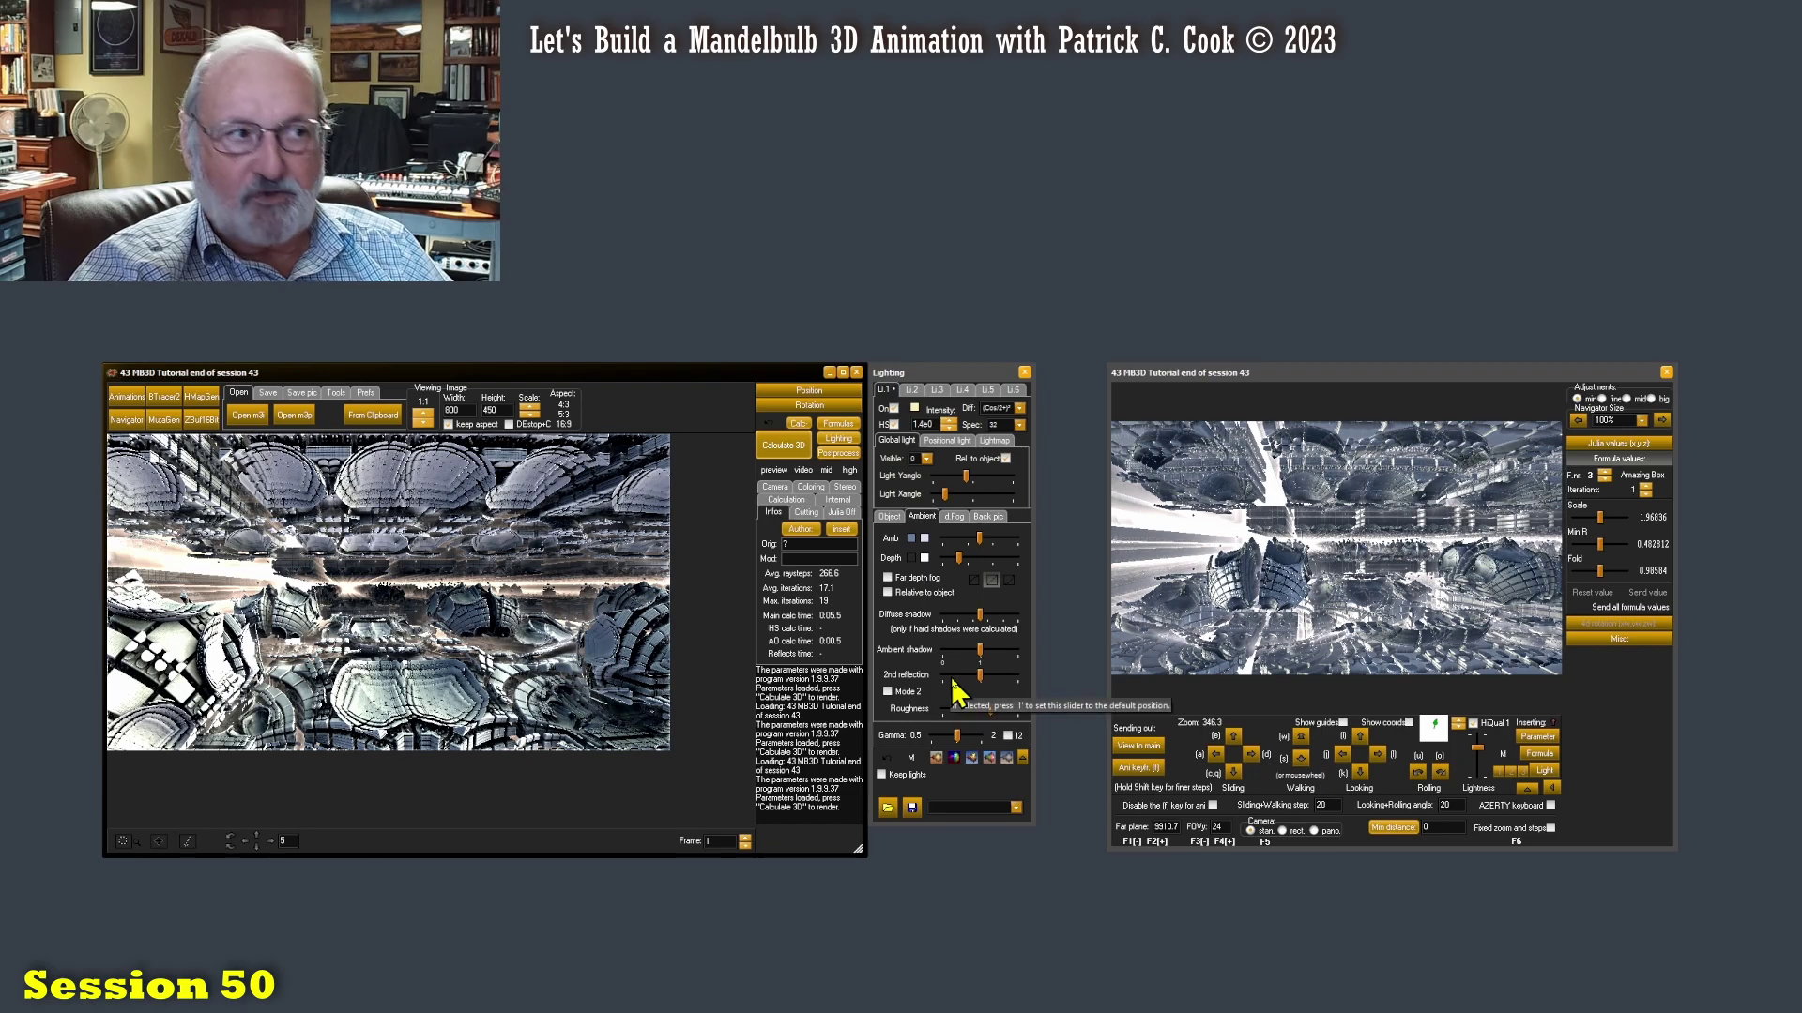
Insert the main scene parameters into the Navigator, then view Lighting's Object tab and return to Ambient.
click(1535, 737)
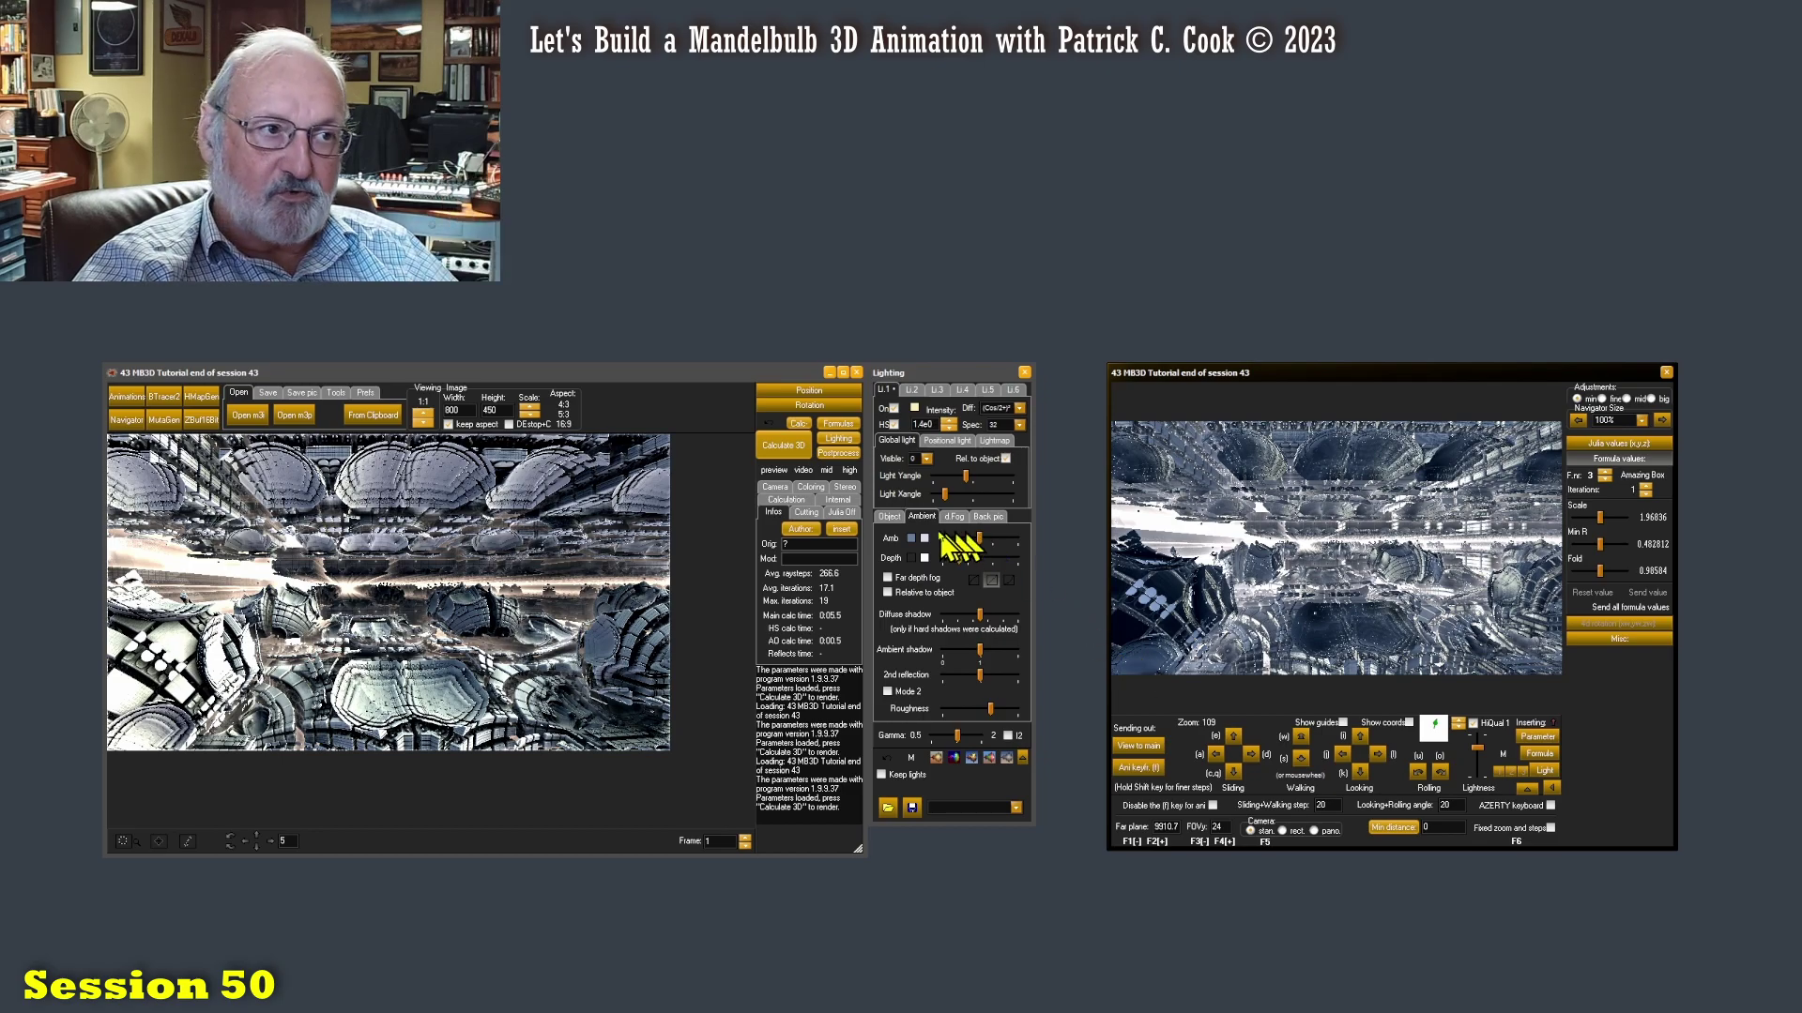
click(889, 516)
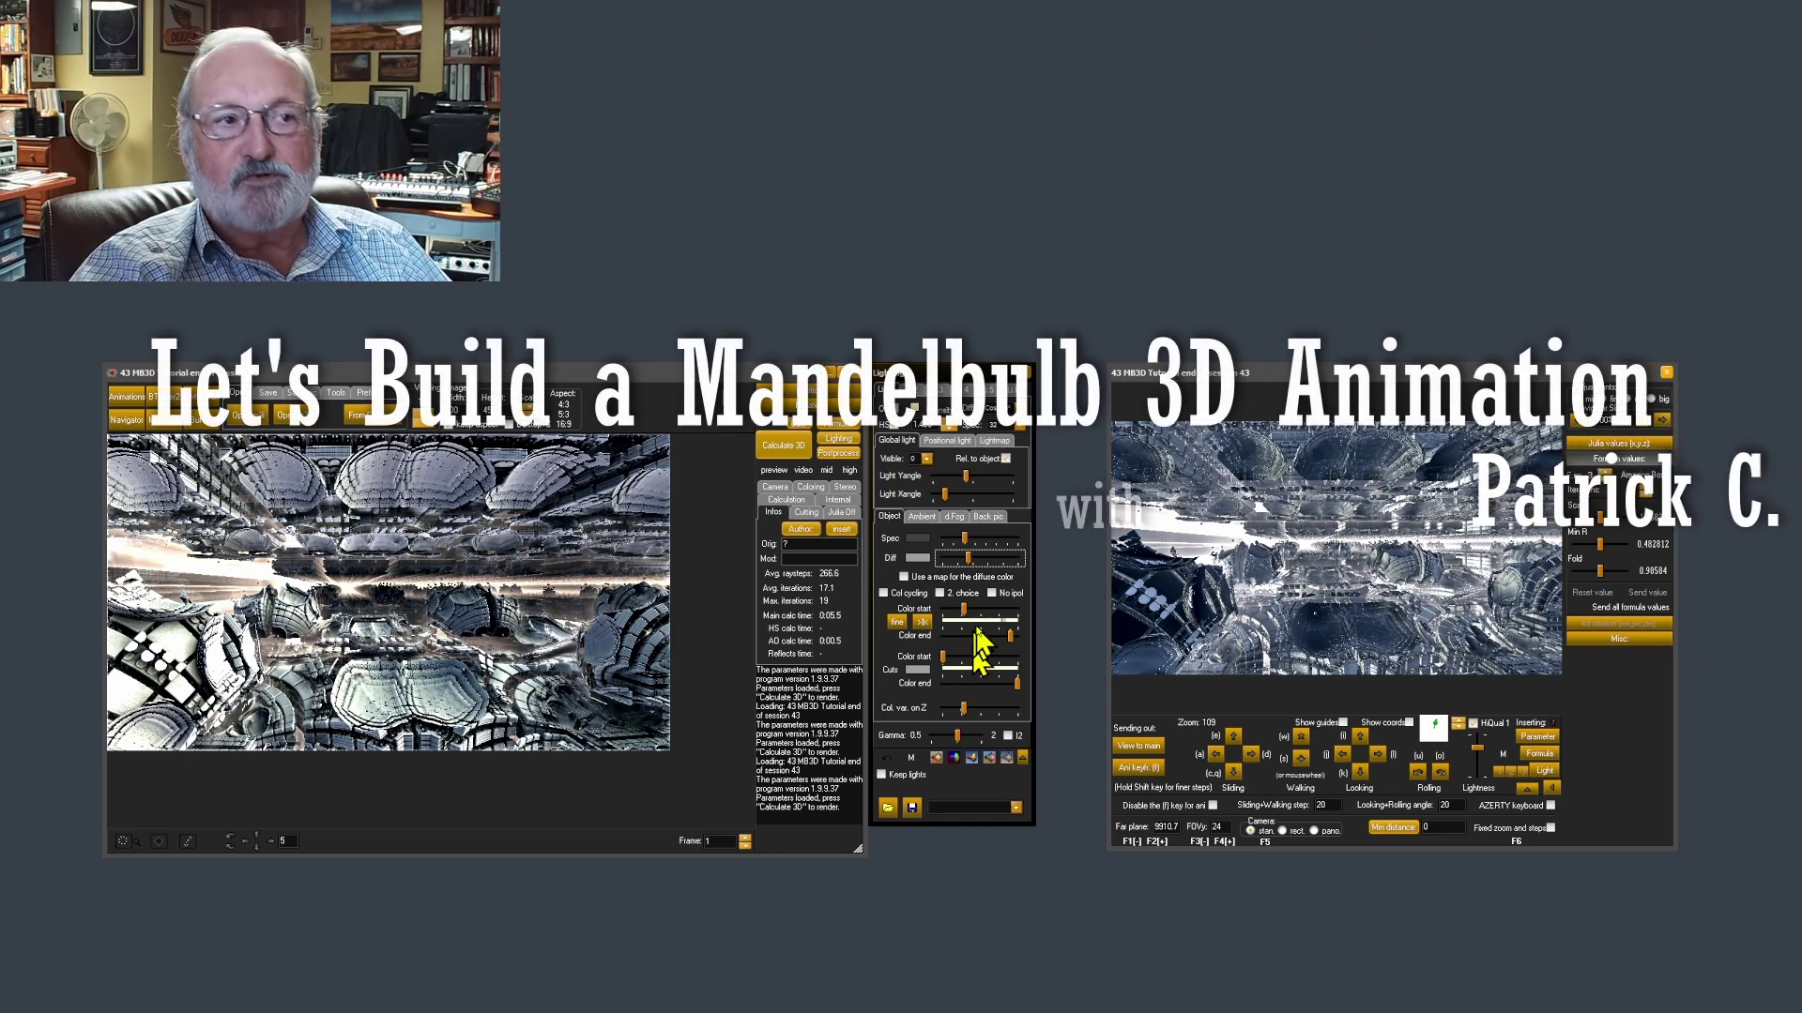
click(921, 517)
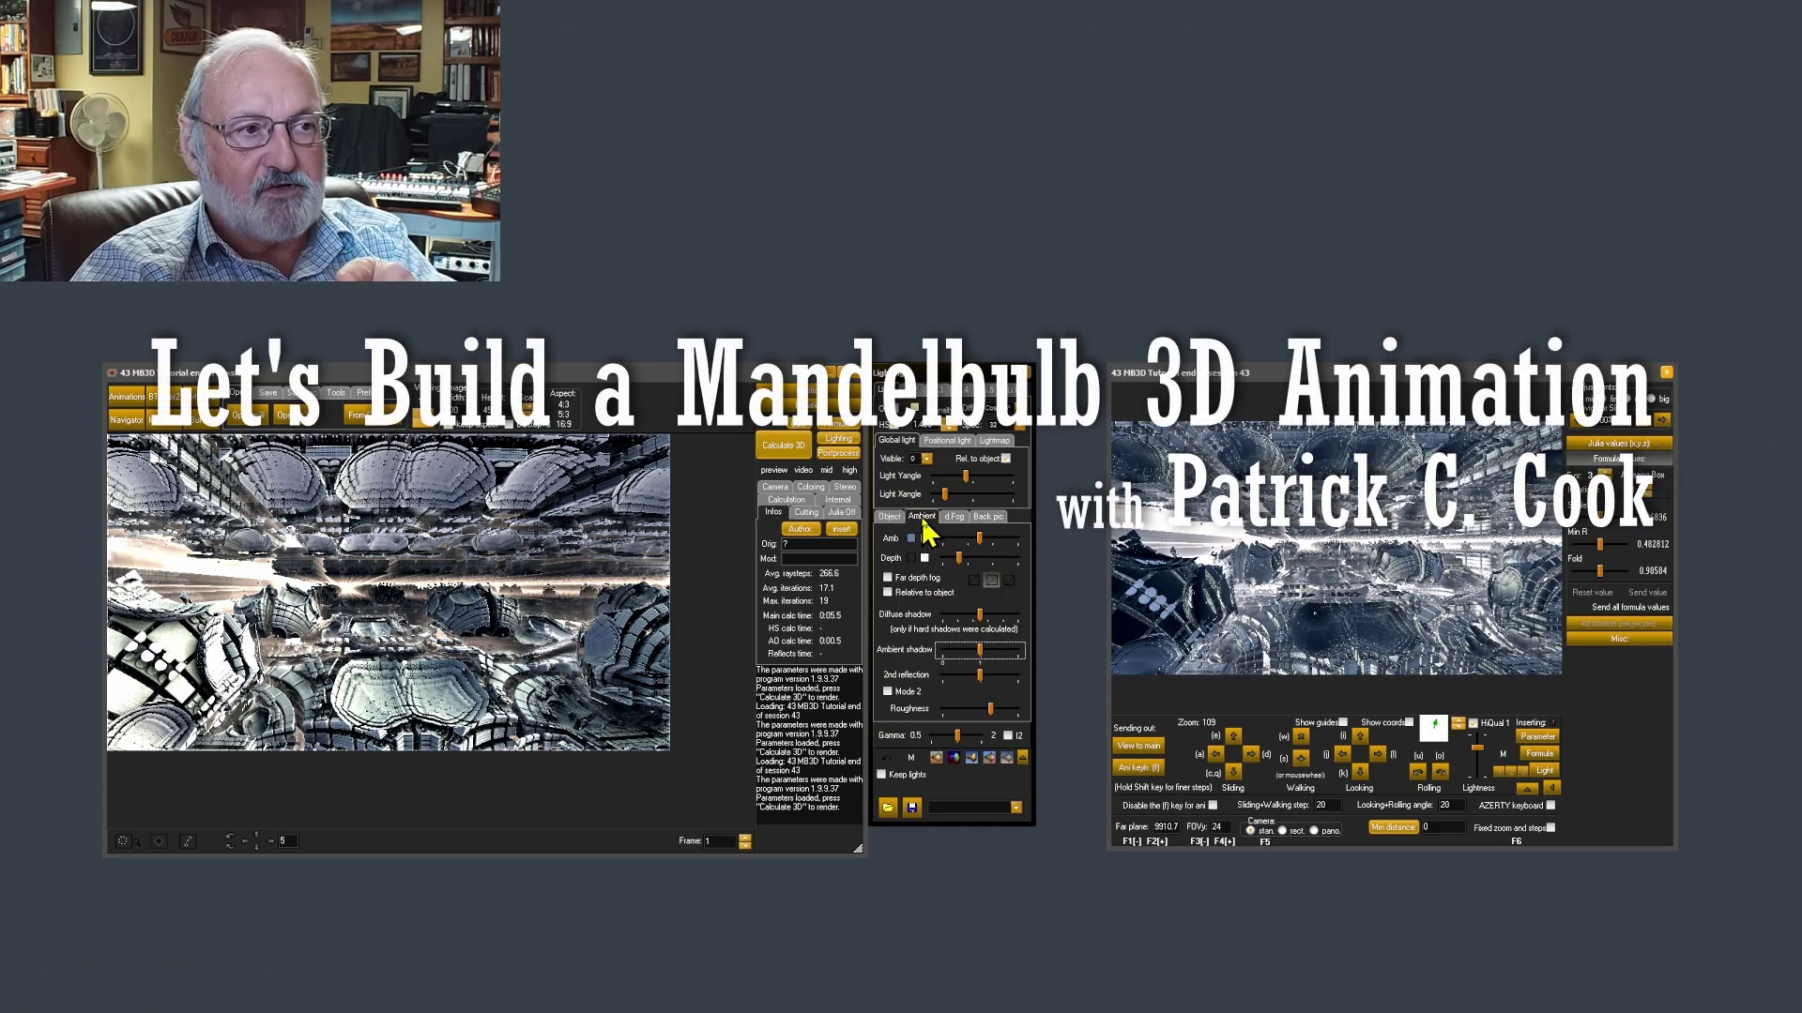